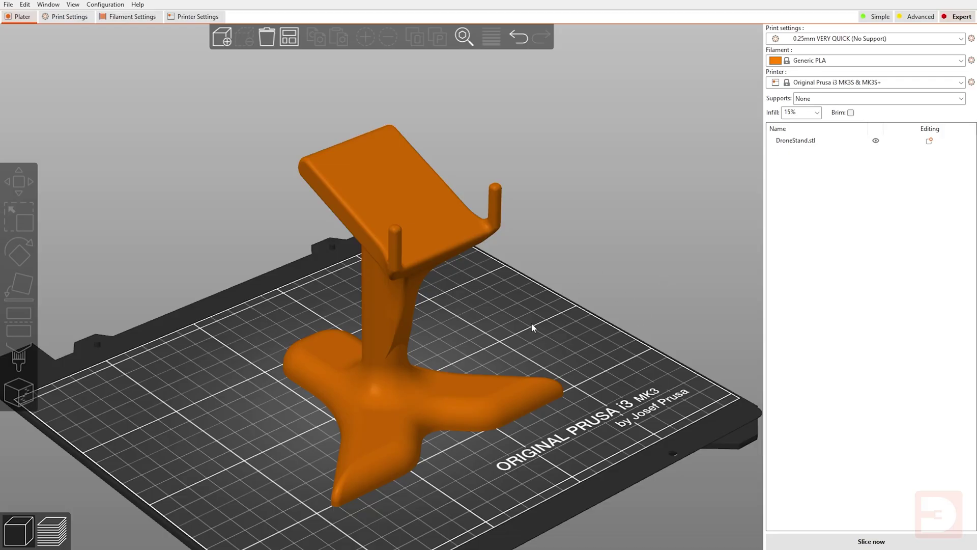
Inspect the drone stand from several angles, then slice it for a layer preview.
{"action": "left_click_drag", "start_coordinate": [531, 323], "coordinate": [512, 323]}
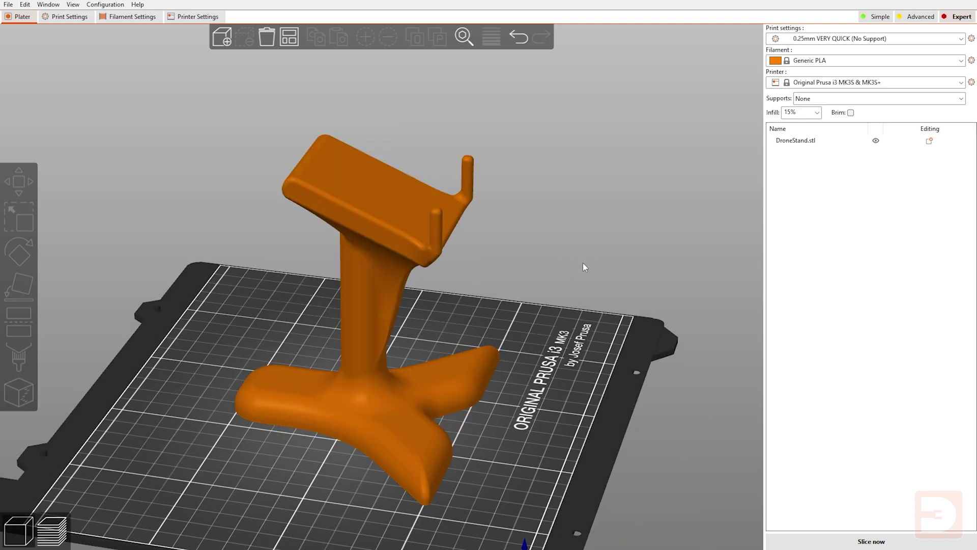
{"action": "left_click_drag", "start_coordinate": [504, 298], "coordinate": [606, 296]}
{"action": "left_click", "coordinate": [389, 330]}
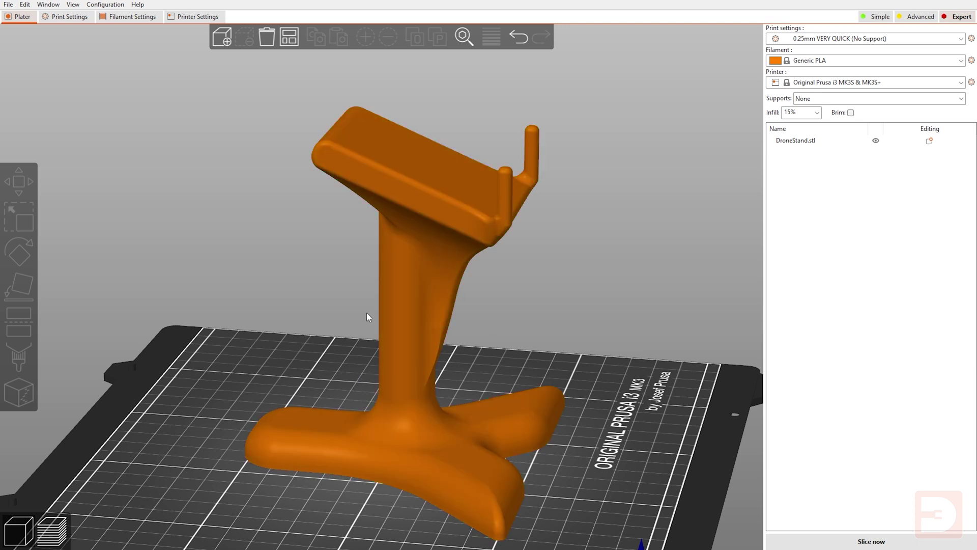
{"action": "left_click_drag", "start_coordinate": [607, 274], "coordinate": [593, 274]}
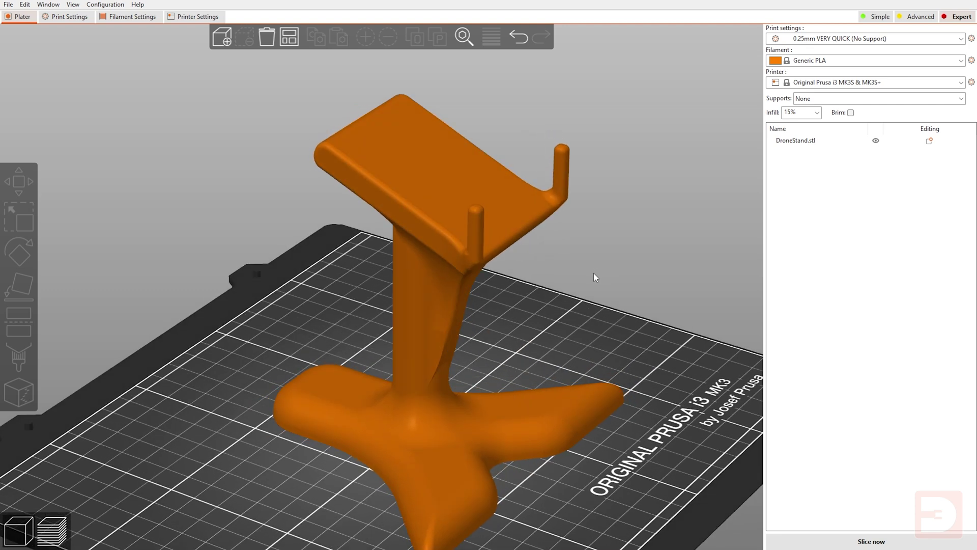
{"action": "middle_click_drag", "start_coordinate": [639, 297], "coordinate": [539, 262]}
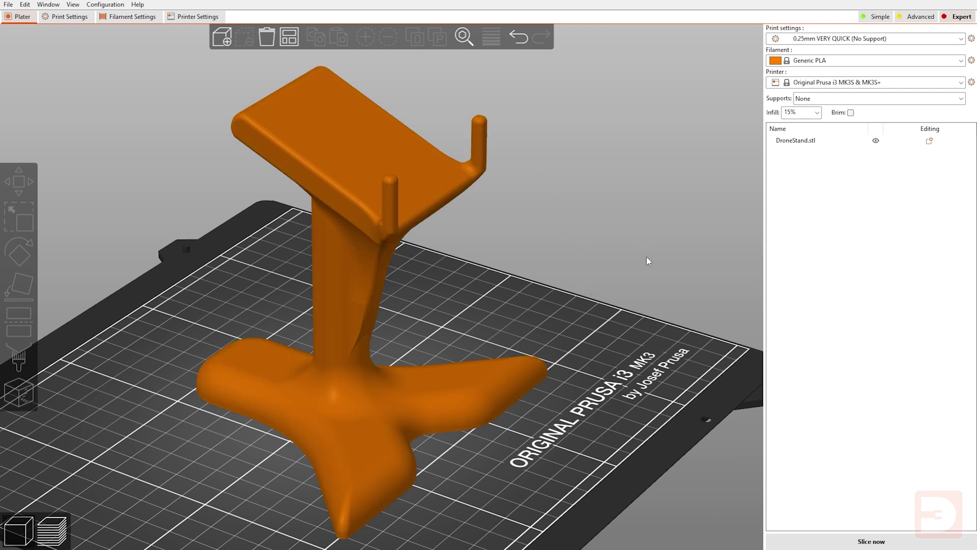
{"action": "left_click", "coordinate": [814, 542]}
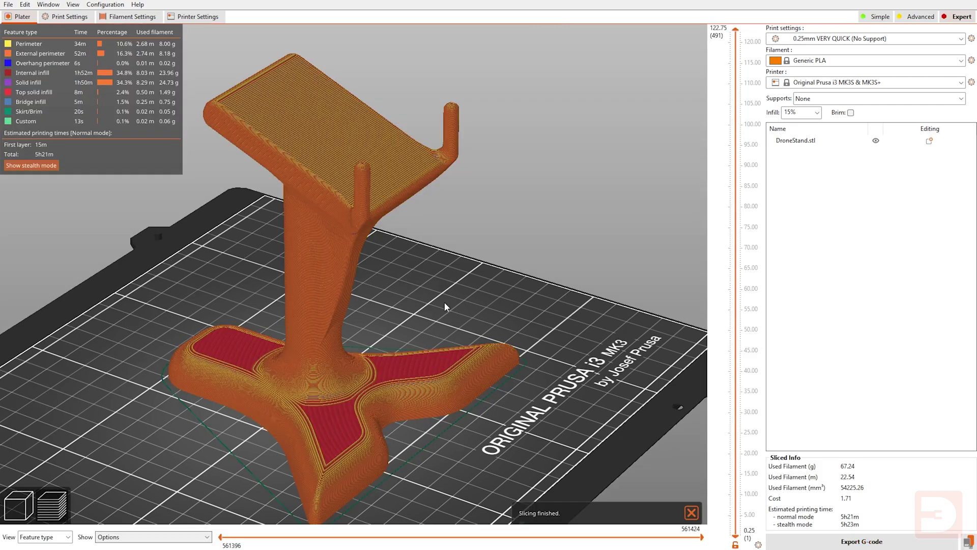
View the sliced stand's uniform layers from the side, zooming in and out.
{"action": "key", "text": "5"}
{"action": "scroll", "coordinate": [252, 311], "scroll_direction": "up", "scroll_amount": 5}
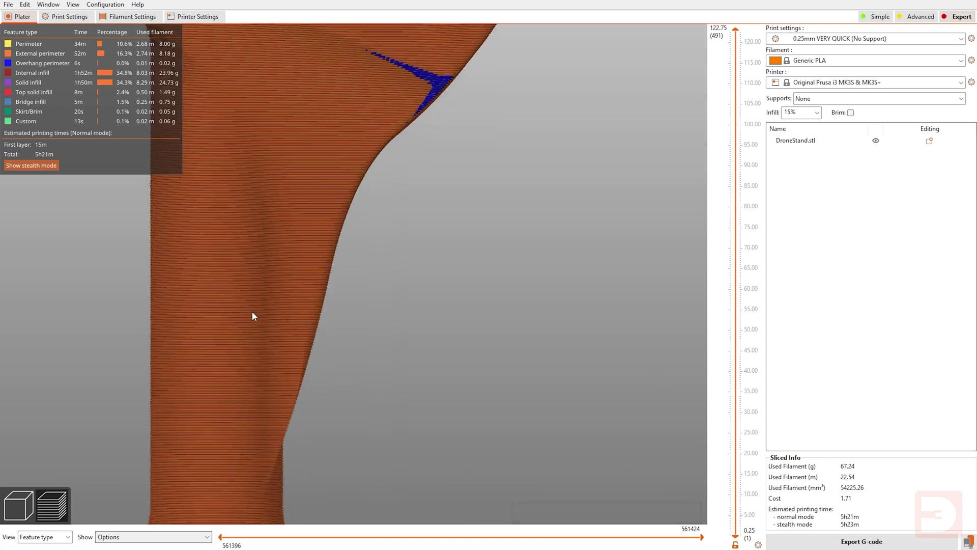
{"action": "scroll", "coordinate": [252, 311], "scroll_direction": "up", "scroll_amount": 8}
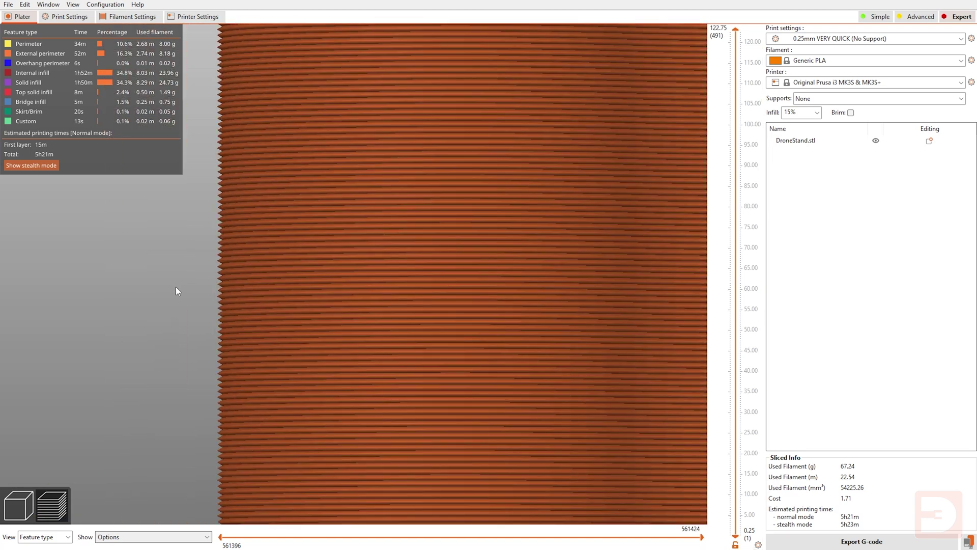
{"action": "scroll", "coordinate": [263, 282], "scroll_direction": "down", "scroll_amount": 3}
{"action": "scroll", "coordinate": [283, 273], "scroll_direction": "down", "scroll_amount": 6}
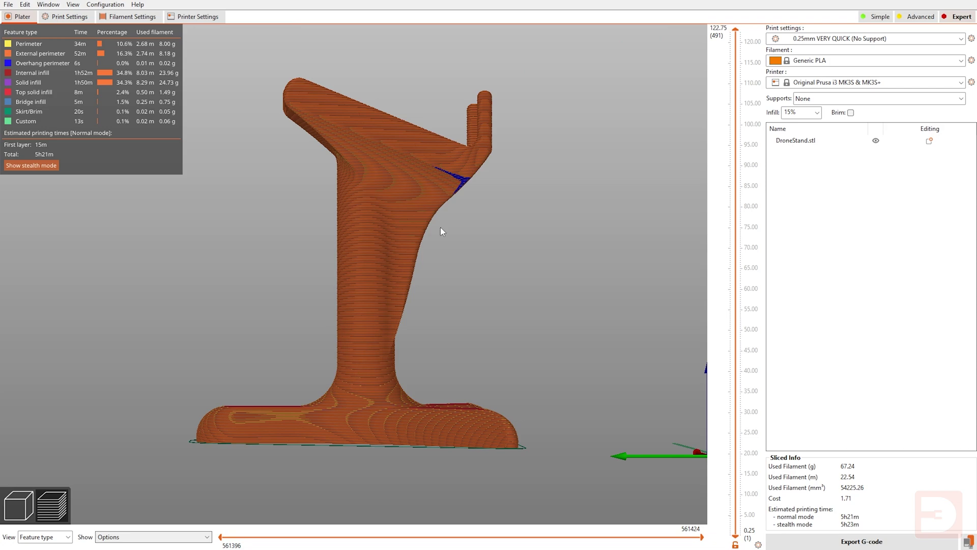
Inspect the sliced layers from an elevated angle, then go back to the 3D model view.
{"action": "left_click_drag", "start_coordinate": [545, 230], "coordinate": [515, 248]}
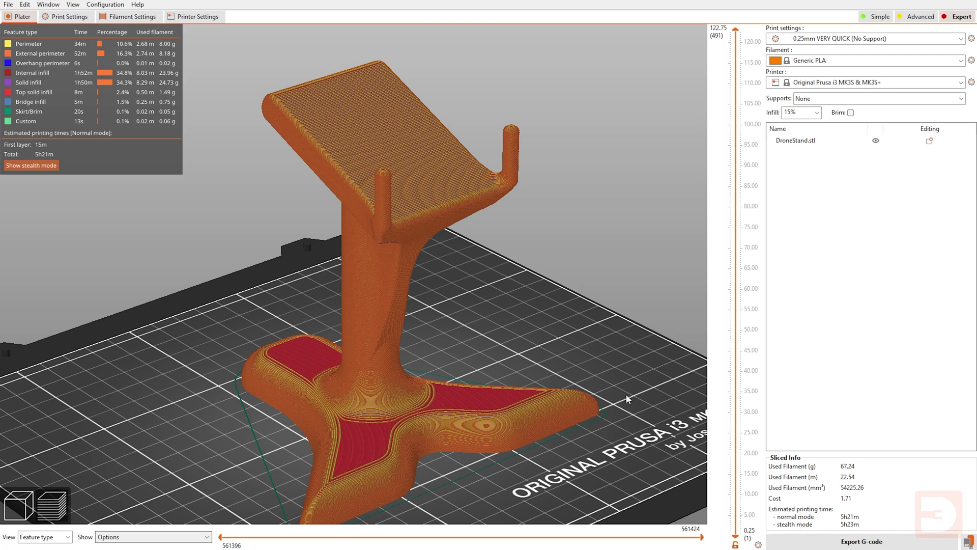
{"action": "scroll", "coordinate": [627, 394], "scroll_direction": "up", "scroll_amount": 10}
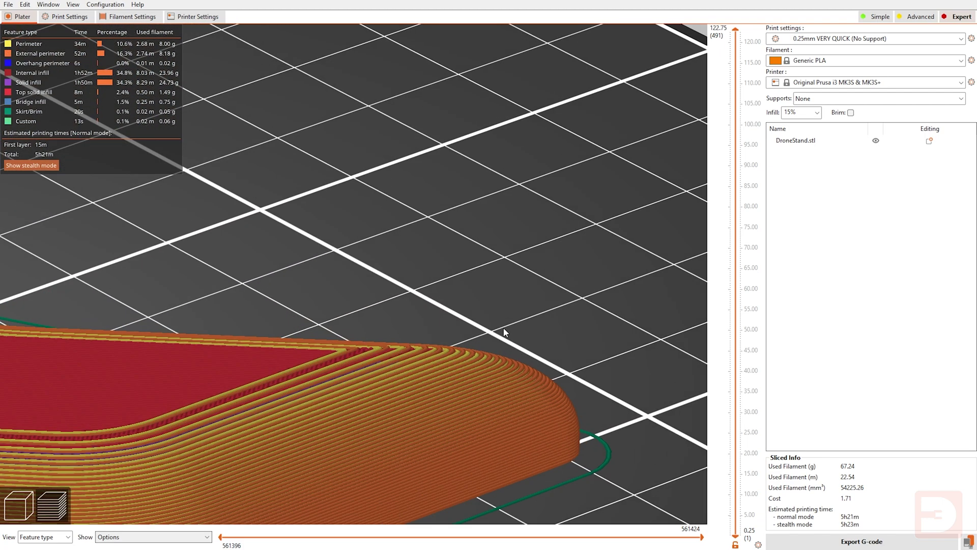
{"action": "scroll", "coordinate": [504, 332], "scroll_direction": "down", "scroll_amount": 2}
{"action": "scroll", "coordinate": [399, 310], "scroll_direction": "up", "scroll_amount": 5}
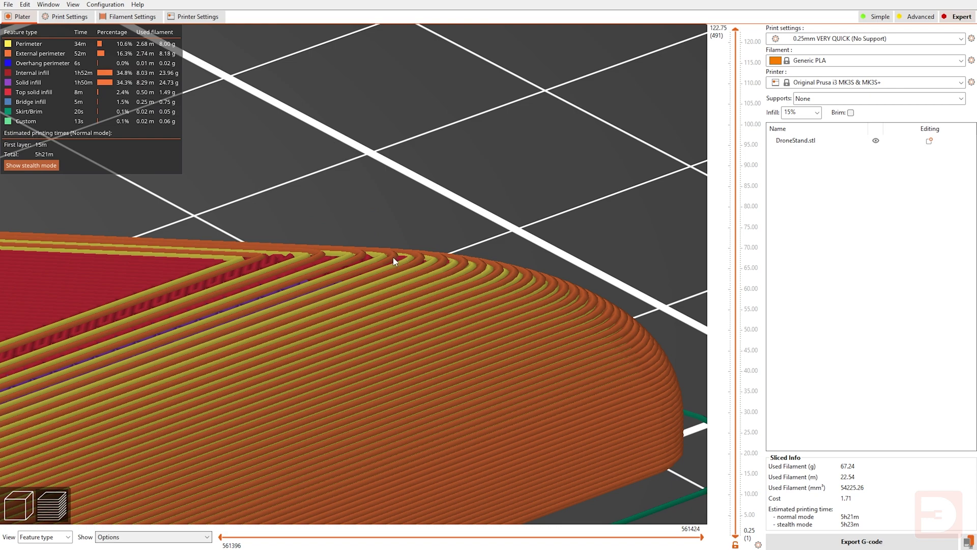
{"action": "scroll", "coordinate": [283, 258], "scroll_direction": "up", "scroll_amount": 3}
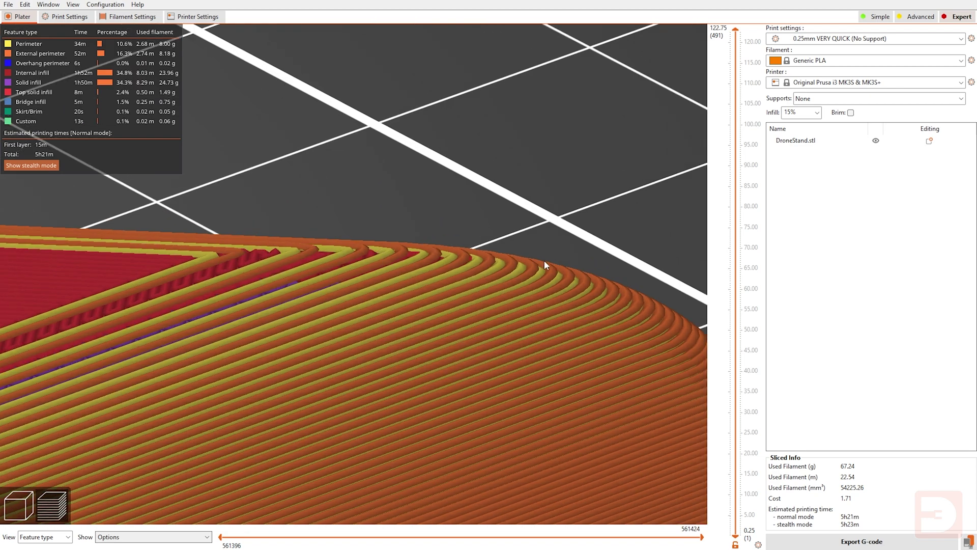
{"action": "scroll", "coordinate": [510, 273], "scroll_direction": "down", "scroll_amount": 3}
{"action": "scroll", "coordinate": [437, 290], "scroll_direction": "down", "scroll_amount": 10}
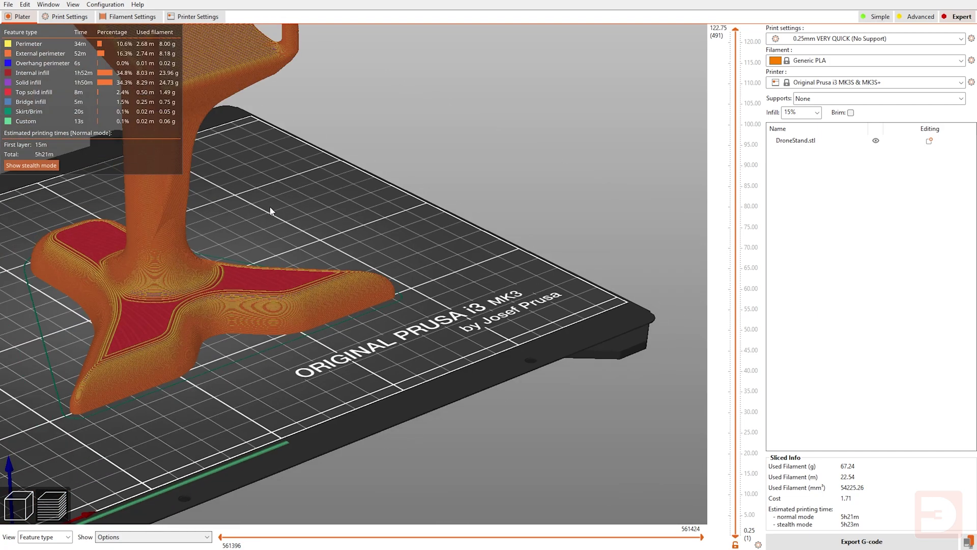
{"action": "scroll", "coordinate": [410, 307], "scroll_direction": "up", "scroll_amount": 10}
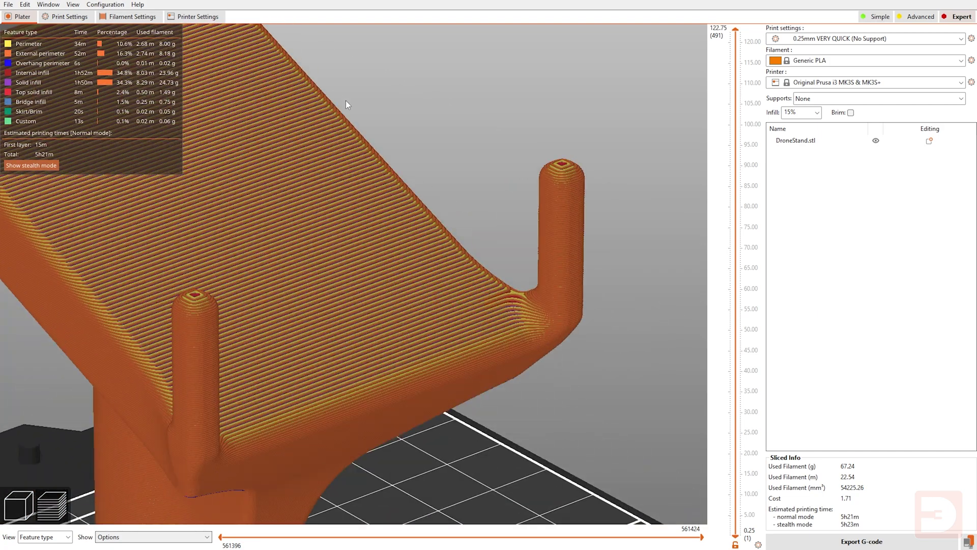
{"action": "scroll", "coordinate": [426, 264], "scroll_direction": "up", "scroll_amount": 3}
{"action": "scroll", "coordinate": [432, 269], "scroll_direction": "down", "scroll_amount": 10}
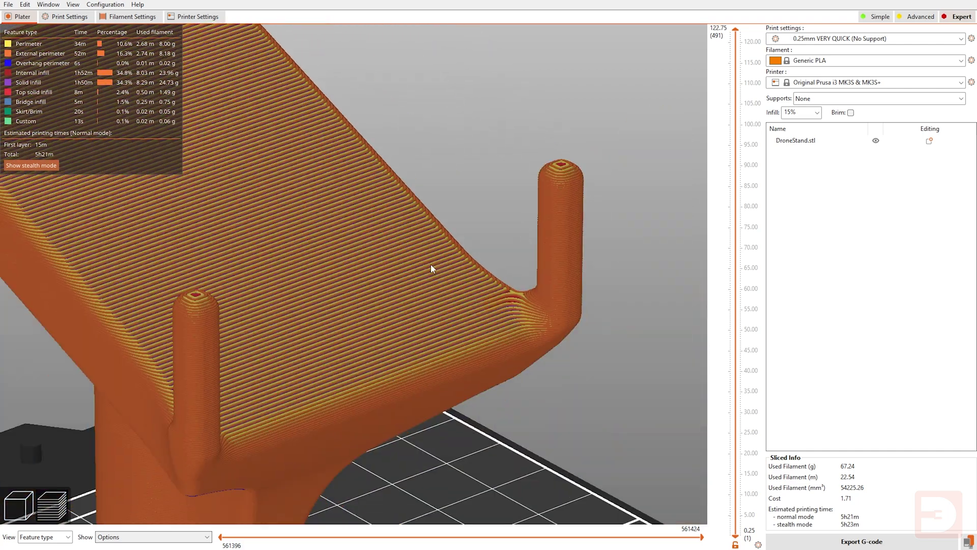
{"action": "right_click_drag", "start_coordinate": [520, 261], "coordinate": [575, 233]}
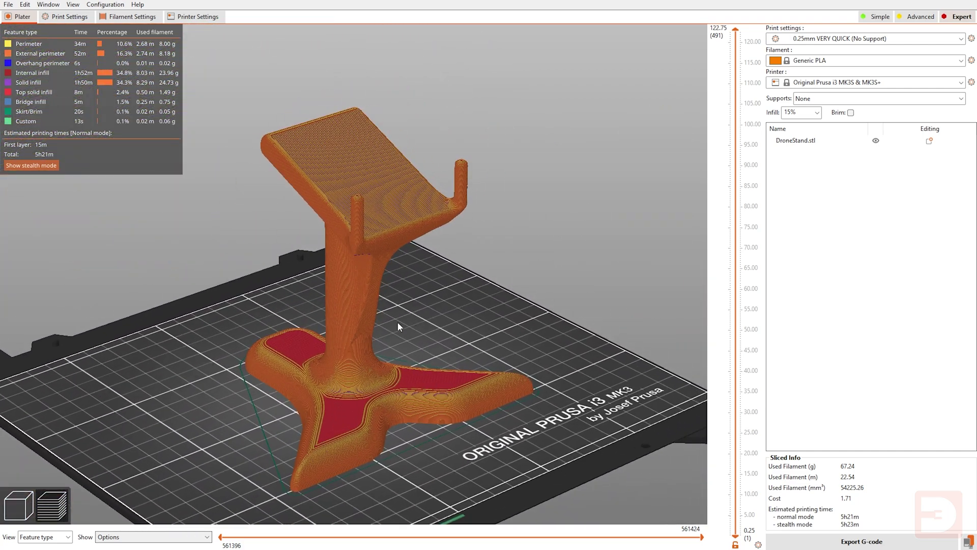
{"action": "left_click", "coordinate": [19, 505]}
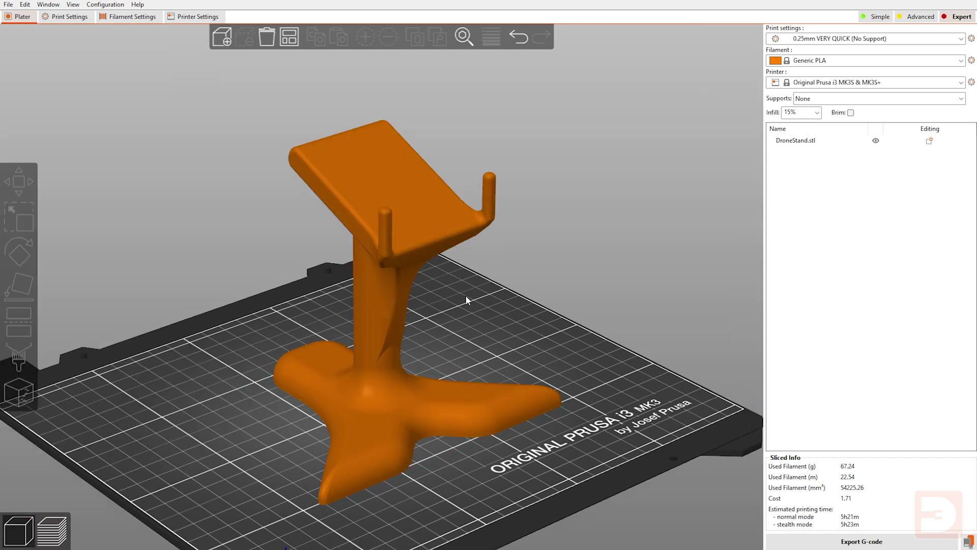
Apply an adaptive variable layer height profile to the drone stand at Quality/Speed 0.35.
{"action": "left_click", "coordinate": [402, 161]}
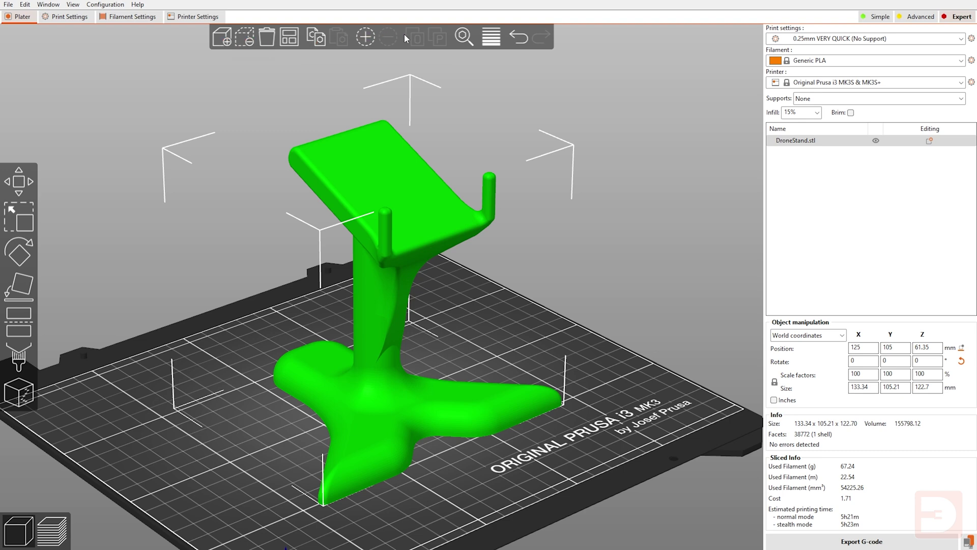
{"action": "left_click", "coordinate": [490, 41]}
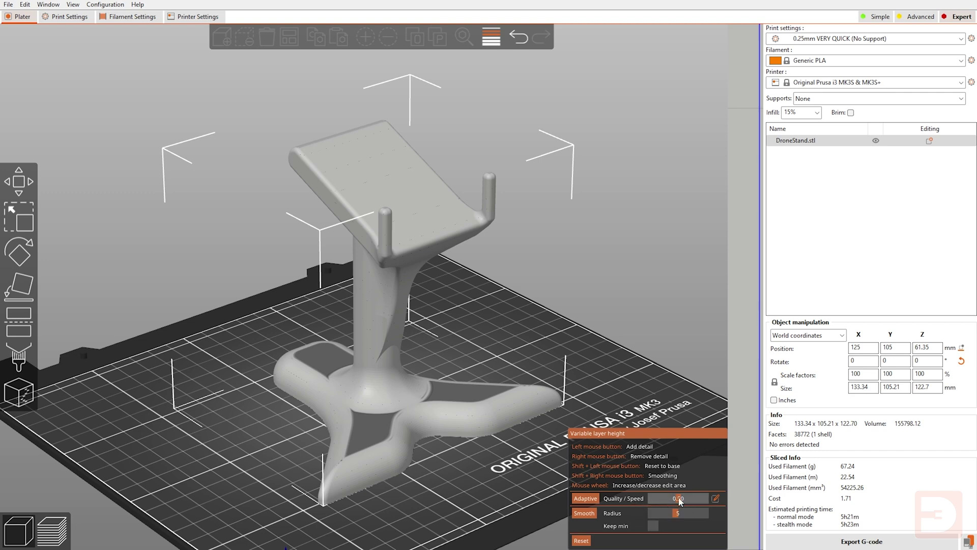
{"action": "mouse_move", "coordinate": [680, 501]}
{"action": "left_mouse_down"}
{"action": "mouse_move", "coordinate": [663, 503]}
{"action": "mouse_move", "coordinate": [696, 503]}
{"action": "mouse_move", "coordinate": [674, 504]}
{"action": "left_mouse_up"}
{"action": "left_click_drag", "start_coordinate": [677, 501], "coordinate": [673, 501]}
{"action": "left_click", "coordinate": [588, 499]}
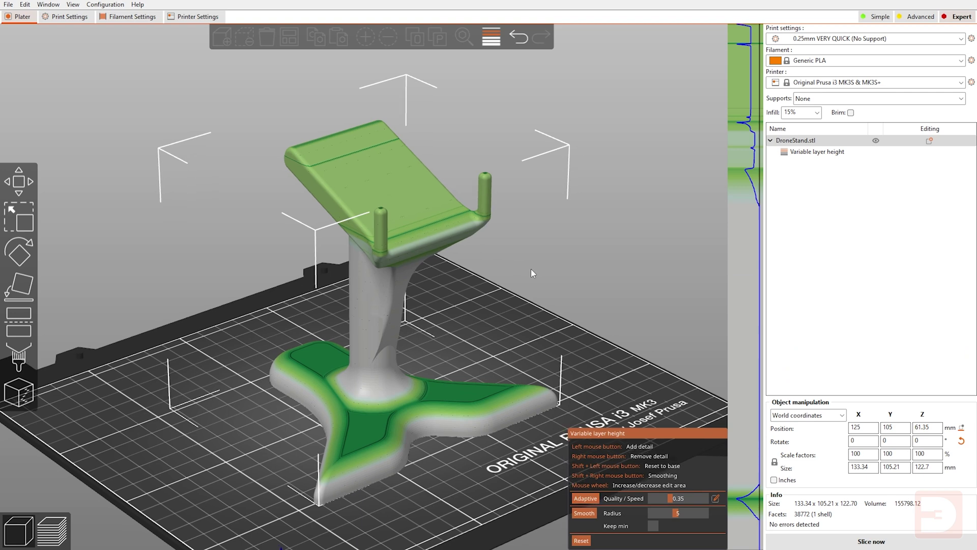
Rework the base layers on the layer height bar into a gradual transition toward the column.
{"action": "middle_click_drag", "start_coordinate": [531, 269], "coordinate": [491, 257]}
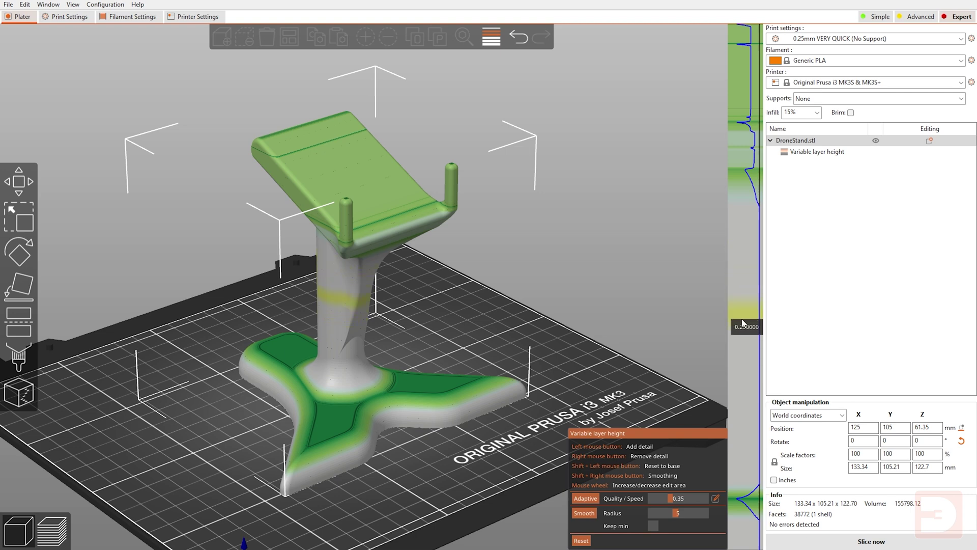
{"action": "left_click", "coordinate": [756, 502]}
{"action": "left_click", "coordinate": [756, 502]}
{"action": "left_click_drag", "start_coordinate": [757, 501], "coordinate": [738, 501]}
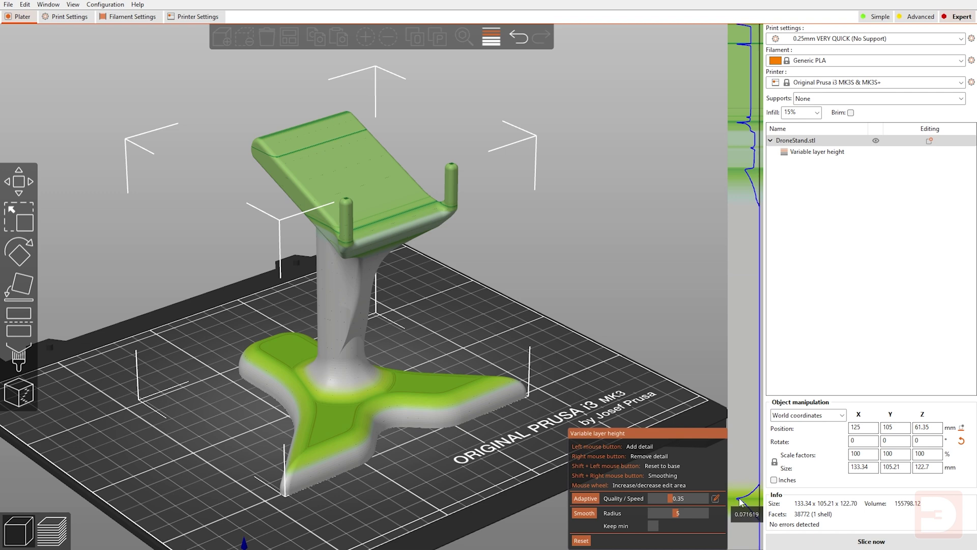
{"action": "right_click_drag", "start_coordinate": [746, 498], "coordinate": [754, 490]}
{"action": "left_click_drag", "start_coordinate": [754, 490], "coordinate": [752, 499]}
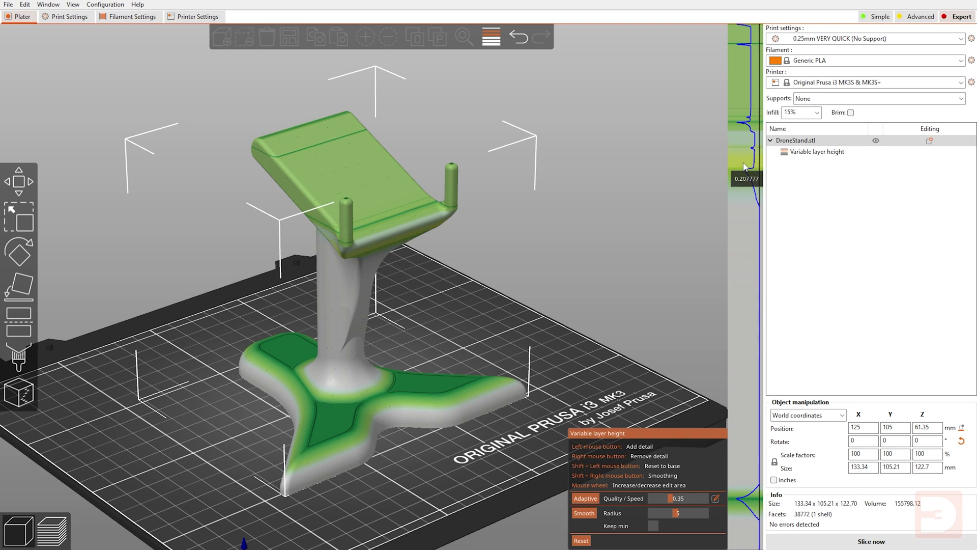
Refine layer heights under the top platform and partway up the stand.
{"action": "mouse_move", "coordinate": [755, 145]}
{"action": "left_mouse_down"}
{"action": "mouse_move", "coordinate": [754, 169]}
{"action": "mouse_move", "coordinate": [757, 141]}
{"action": "left_mouse_up"}
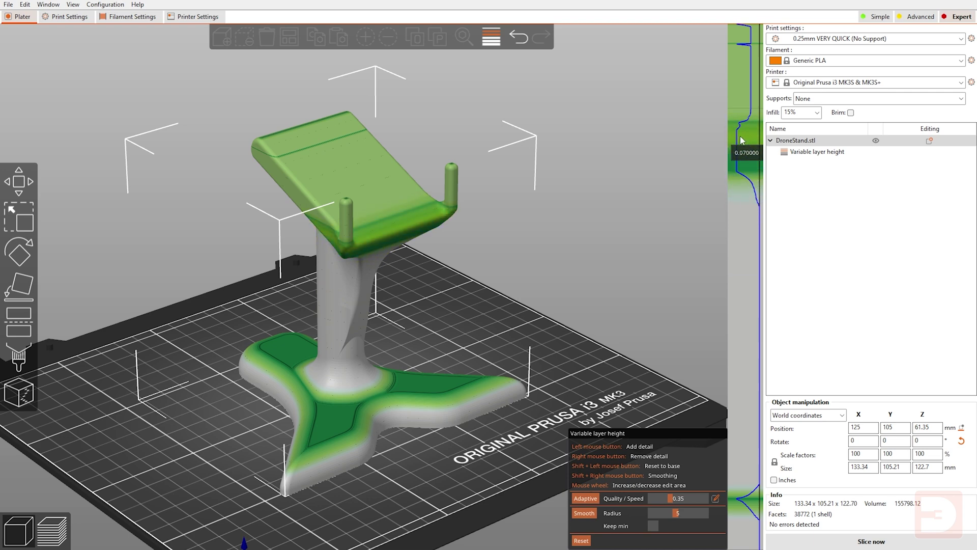
{"action": "mouse_move", "coordinate": [741, 174]}
{"action": "right_mouse_down"}
{"action": "mouse_move", "coordinate": [745, 130]}
{"action": "mouse_move", "coordinate": [747, 176]}
{"action": "right_mouse_up"}
{"action": "mouse_move", "coordinate": [748, 137]}
{"action": "right_mouse_down"}
{"action": "mouse_move", "coordinate": [754, 179]}
{"action": "mouse_move", "coordinate": [754, 169]}
{"action": "right_mouse_up"}
{"action": "mouse_move", "coordinate": [754, 169]}
{"action": "left_mouse_down"}
{"action": "mouse_move", "coordinate": [751, 179]}
{"action": "mouse_move", "coordinate": [746, 159]}
{"action": "mouse_move", "coordinate": [738, 172]}
{"action": "mouse_move", "coordinate": [748, 173]}
{"action": "mouse_move", "coordinate": [747, 142]}
{"action": "mouse_move", "coordinate": [741, 170]}
{"action": "left_mouse_up"}
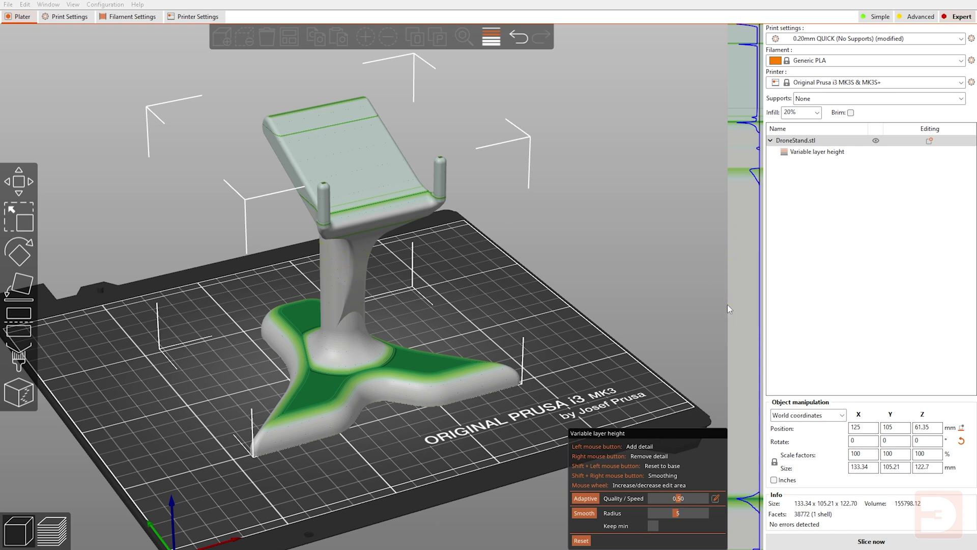
Change the print Layer height from 0.25 to 0.20 mm in Print Settings.
{"action": "left_click", "coordinate": [63, 16]}
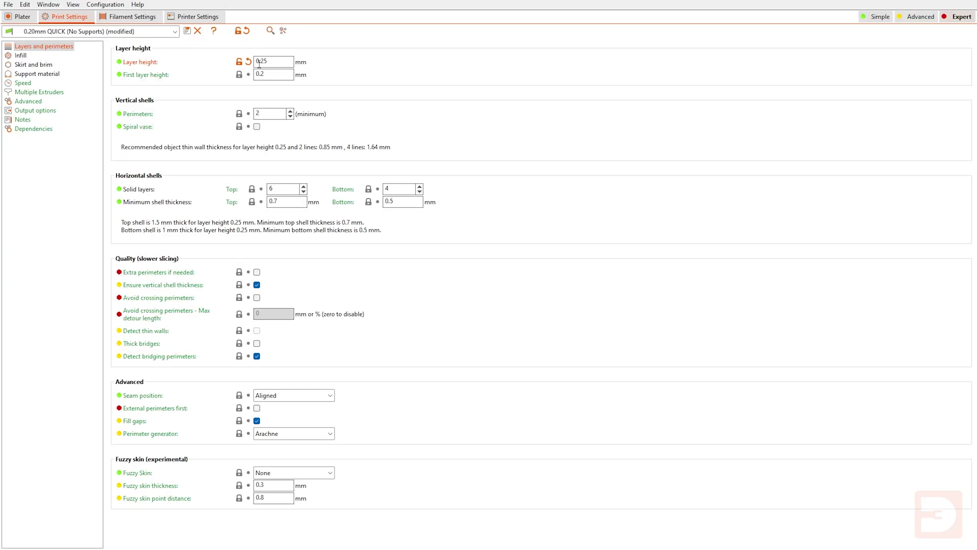
{"action": "left_click_drag", "start_coordinate": [263, 62], "coordinate": [289, 62]}
{"action": "type", "text": "0"}
{"action": "left_click", "coordinate": [22, 17]}
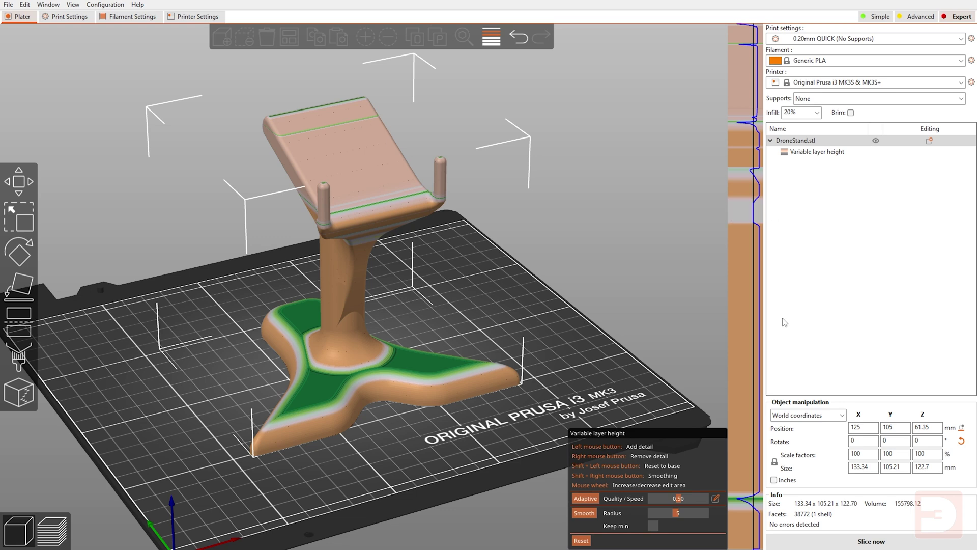
Make the layers across the stand's base finer on the layer height bar.
{"action": "left_click", "coordinate": [755, 505]}
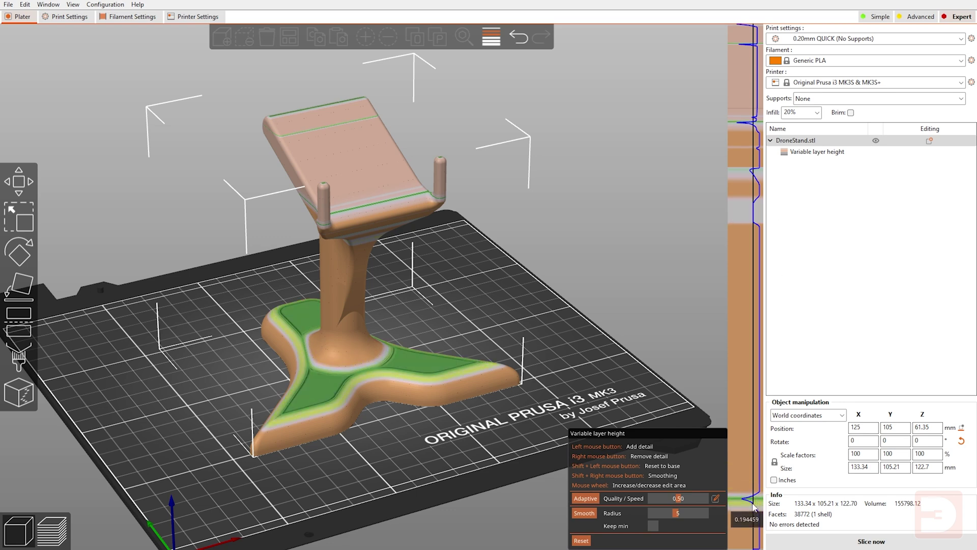
{"action": "left_click_drag", "start_coordinate": [755, 506], "coordinate": [756, 509]}
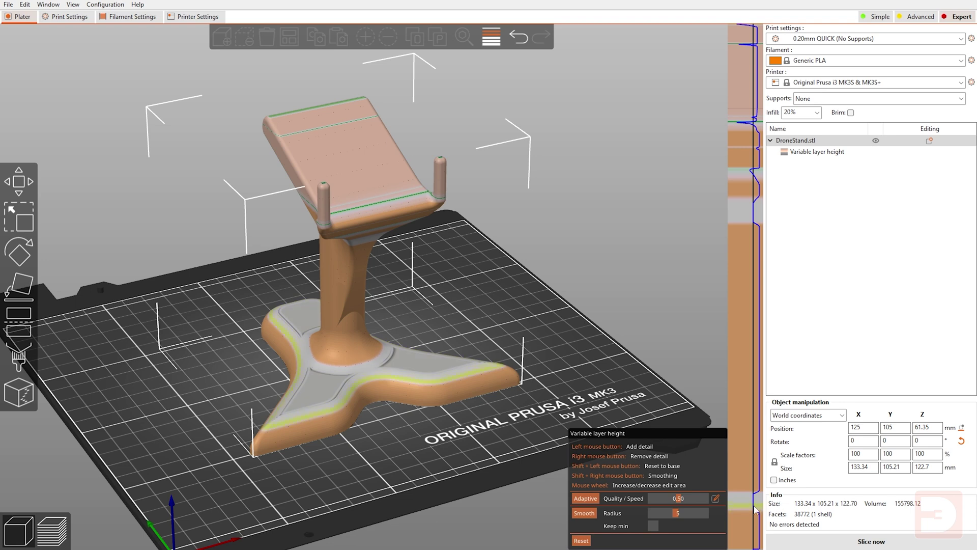
{"action": "right_click_drag", "start_coordinate": [755, 509], "coordinate": [752, 499]}
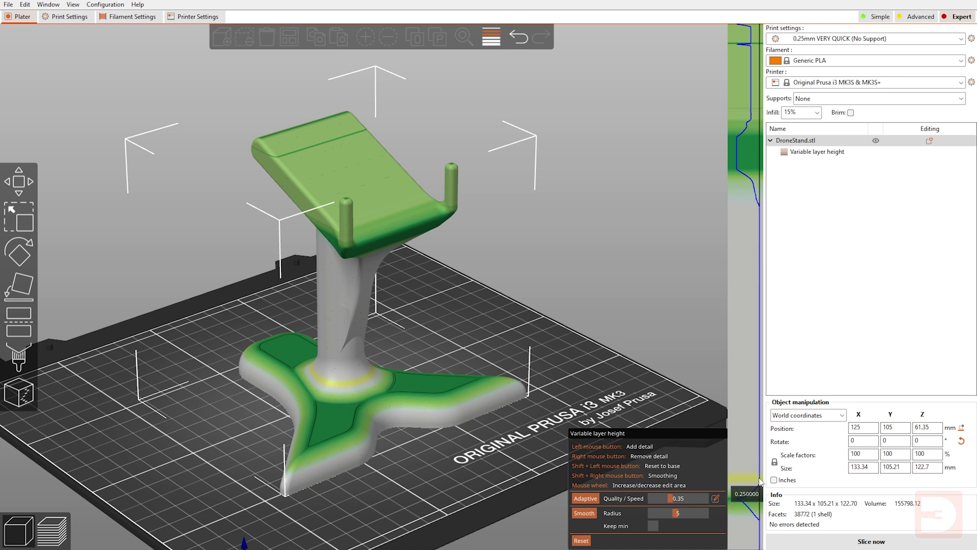
{"action": "left_click", "coordinate": [738, 503]}
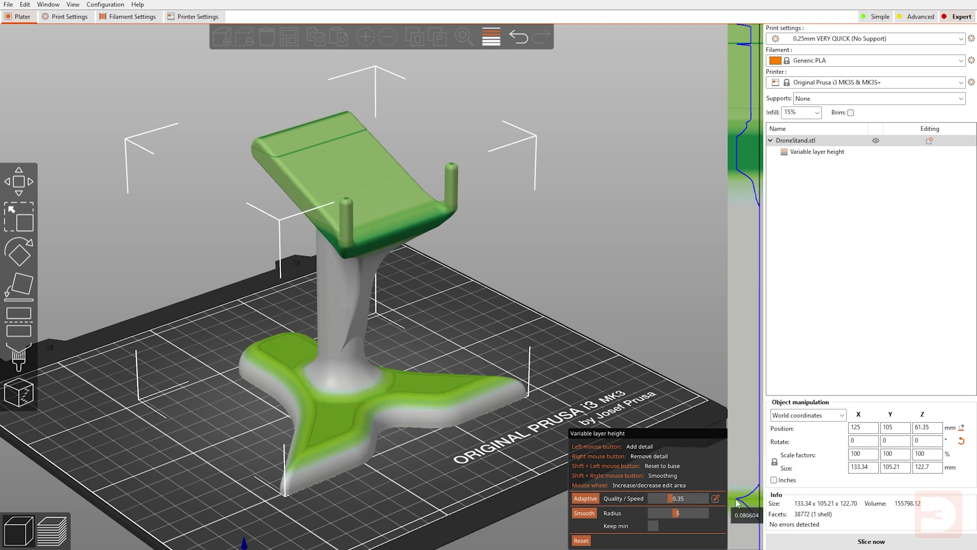
{"action": "left_click", "coordinate": [738, 502]}
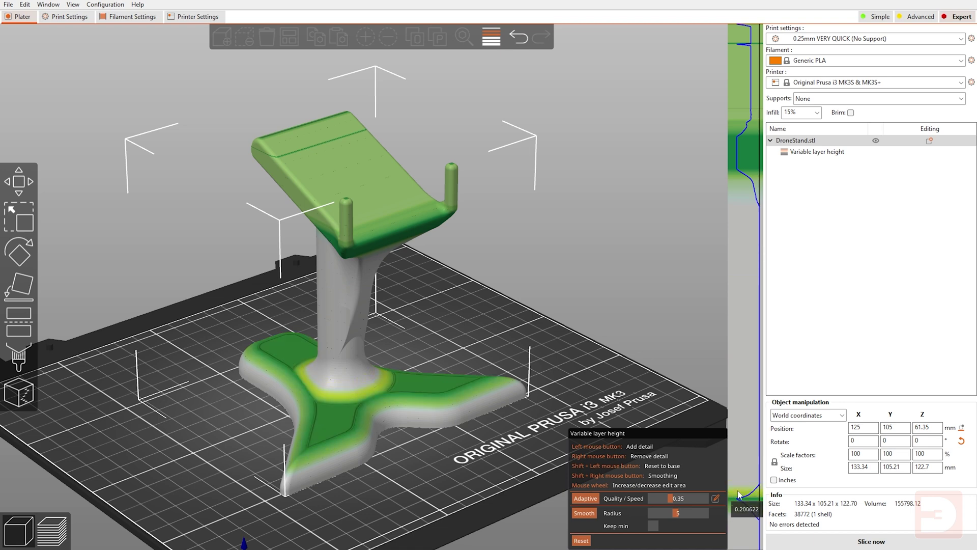
Add a fine-layer band midway up the stem and smooth the profile.
{"action": "left_click", "coordinate": [746, 305]}
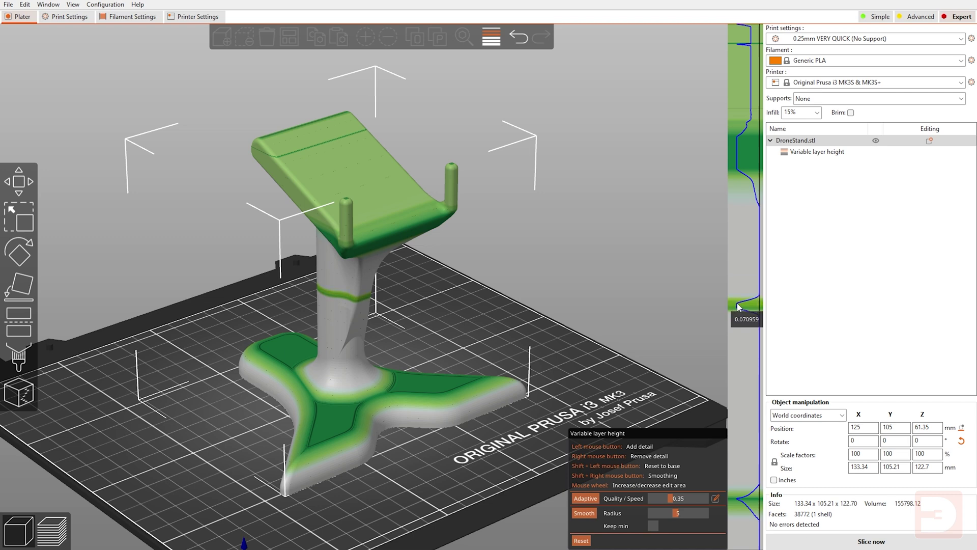
{"action": "right_click", "coordinate": [739, 307]}
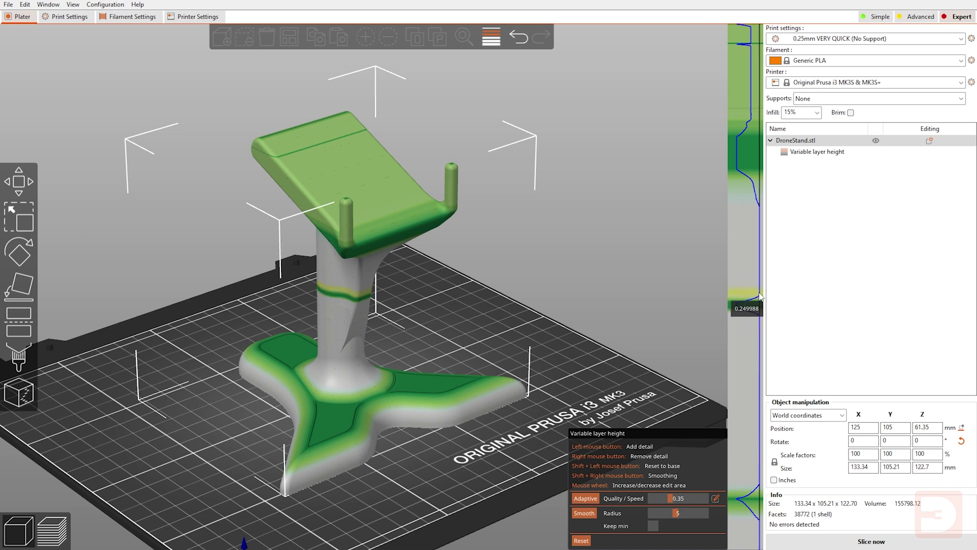
{"action": "left_click_drag", "start_coordinate": [760, 293], "coordinate": [754, 312]}
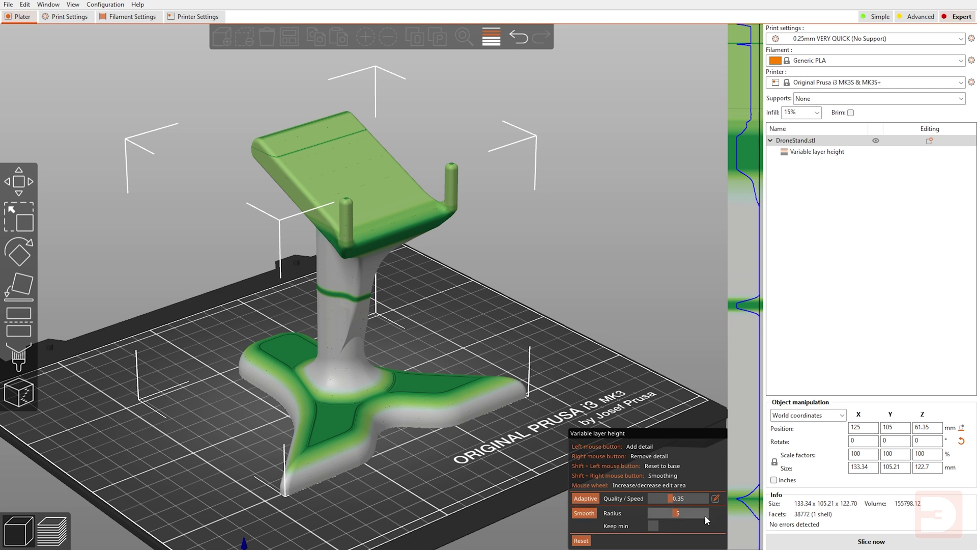
{"action": "left_click", "coordinate": [589, 516]}
{"action": "left_click", "coordinate": [585, 513]}
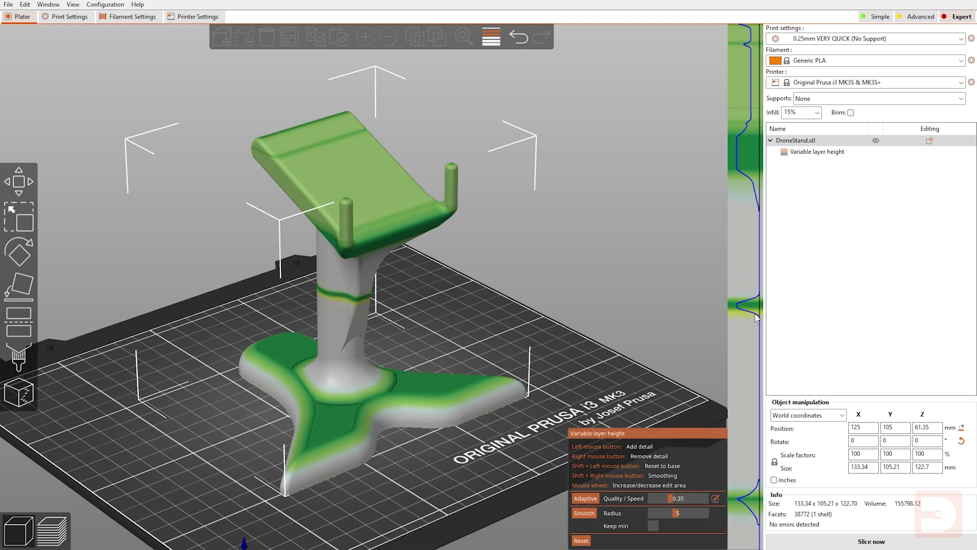
Smooth the base's layer heights three more times.
{"action": "left_click", "coordinate": [585, 514]}
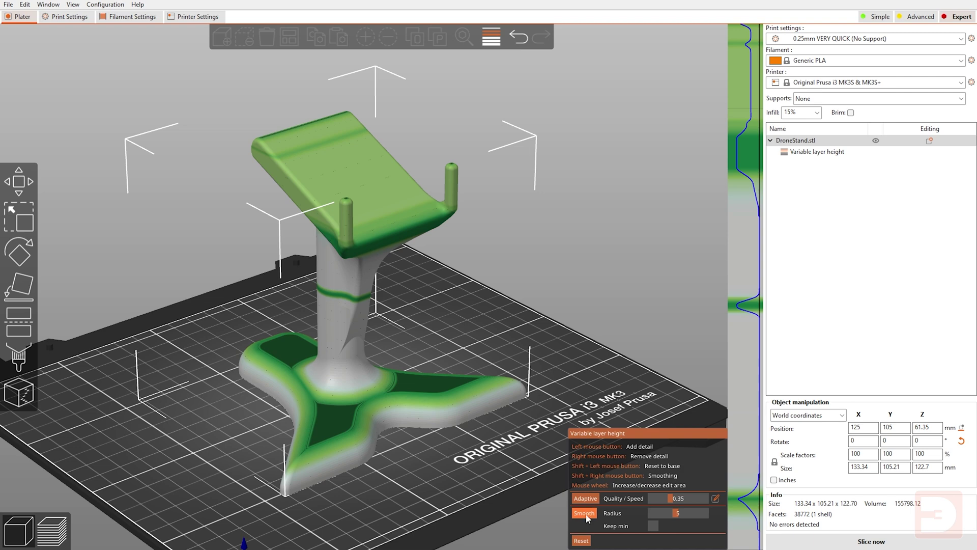
{"action": "left_click", "coordinate": [585, 513]}
{"action": "left_click", "coordinate": [585, 513]}
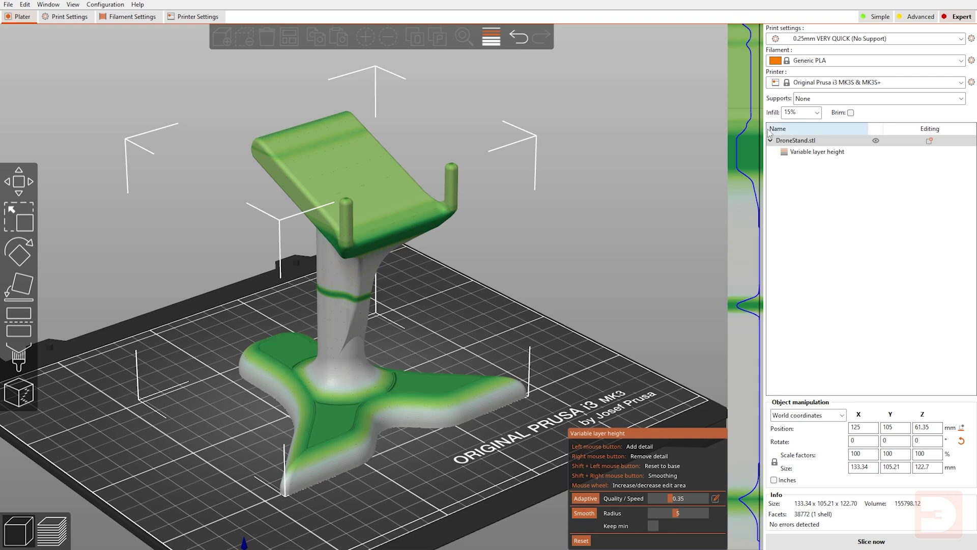
Add a second, wider fine-layer band lower on the stem.
{"action": "left_click", "coordinate": [755, 371]}
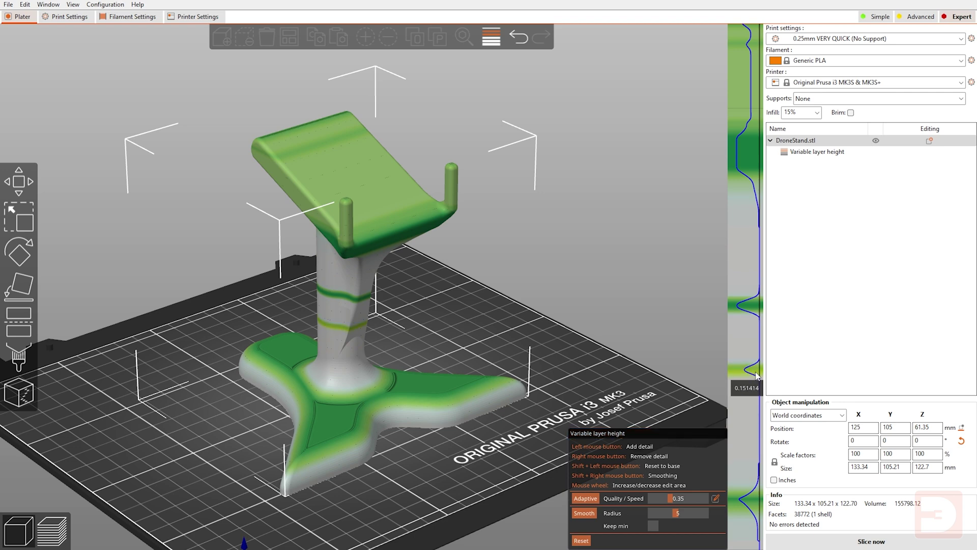
{"action": "left_click_drag", "start_coordinate": [756, 375], "coordinate": [754, 373]}
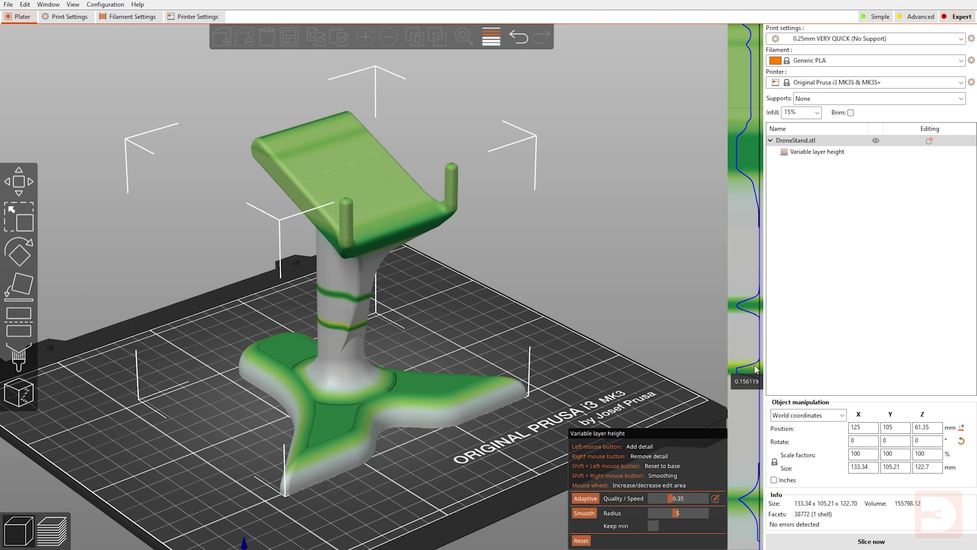
{"action": "left_click_drag", "start_coordinate": [756, 369], "coordinate": [757, 378]}
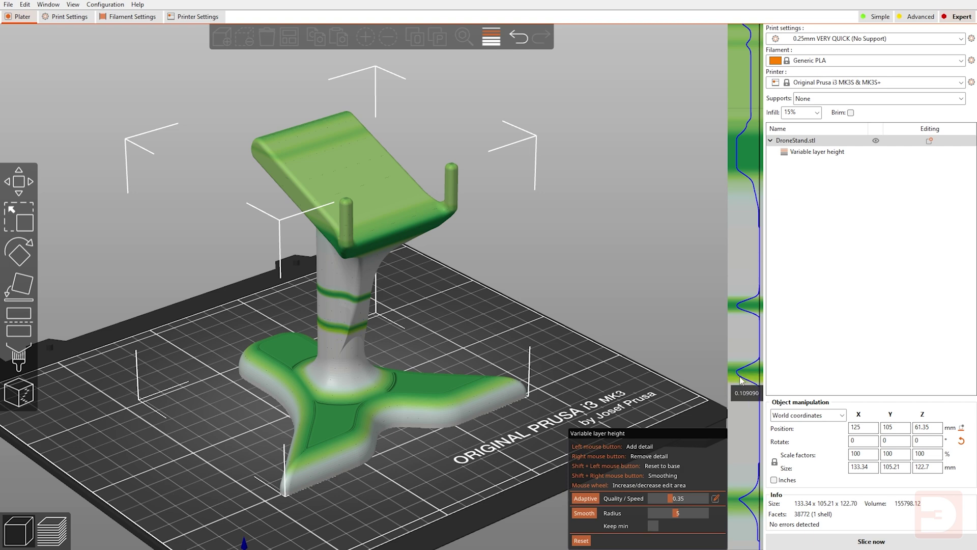
Remove the fine-layer bands from the stem and reduce detail near the base.
{"action": "right_click", "coordinate": [755, 362]}
{"action": "right_click", "coordinate": [748, 305]}
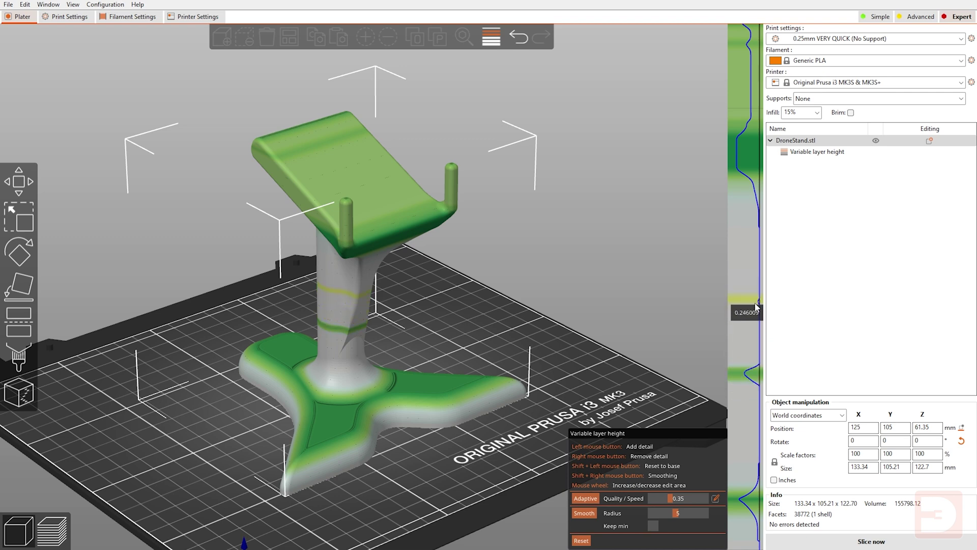
{"action": "right_click", "coordinate": [755, 374]}
{"action": "right_click", "coordinate": [756, 509]}
{"action": "right_click", "coordinate": [757, 509]}
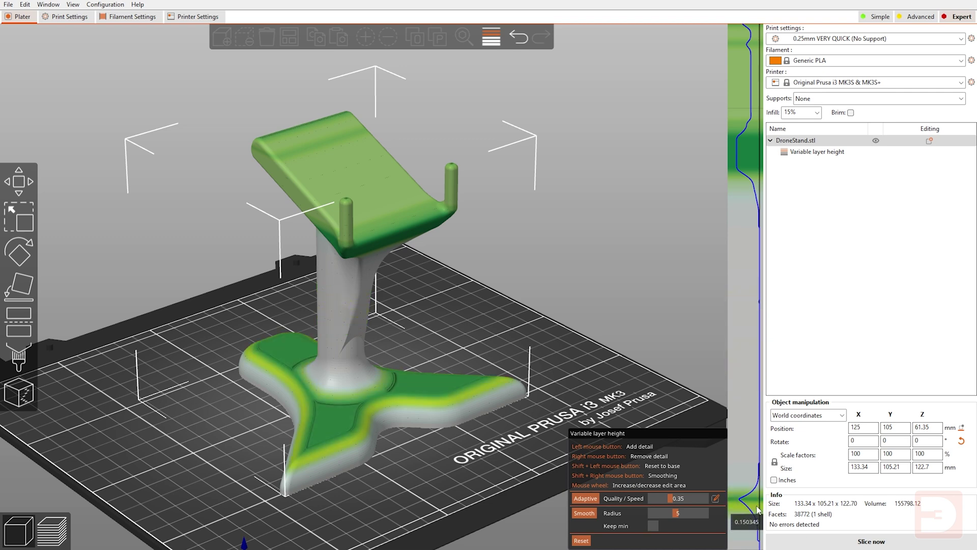
{"action": "right_click", "coordinate": [756, 509]}
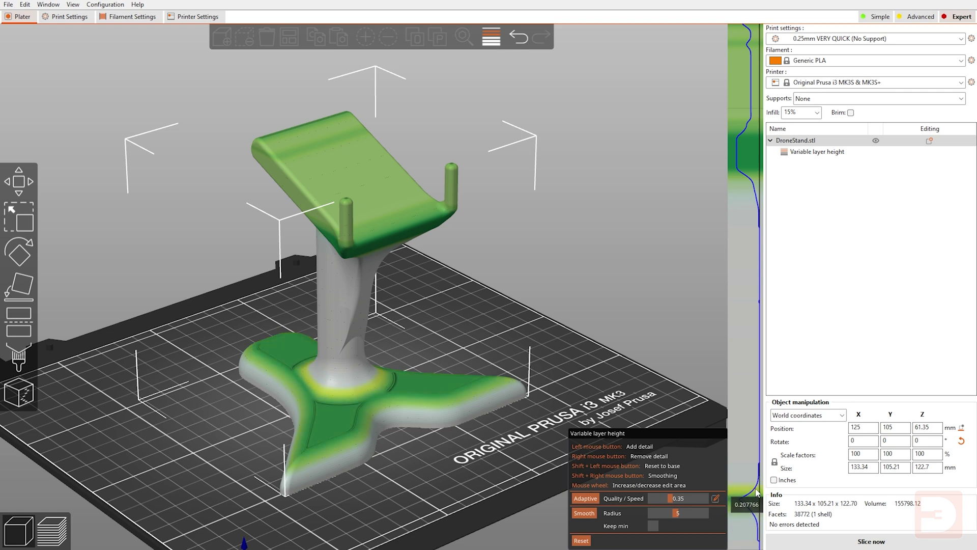
Make the base layers much finer and cover the top platform with fine layers.
{"action": "mouse_move", "coordinate": [759, 483]}
{"action": "left_mouse_down"}
{"action": "mouse_move", "coordinate": [755, 501]}
{"action": "mouse_move", "coordinate": [757, 475]}
{"action": "mouse_move", "coordinate": [758, 494]}
{"action": "mouse_move", "coordinate": [747, 477]}
{"action": "mouse_move", "coordinate": [754, 474]}
{"action": "mouse_move", "coordinate": [757, 515]}
{"action": "left_mouse_up"}
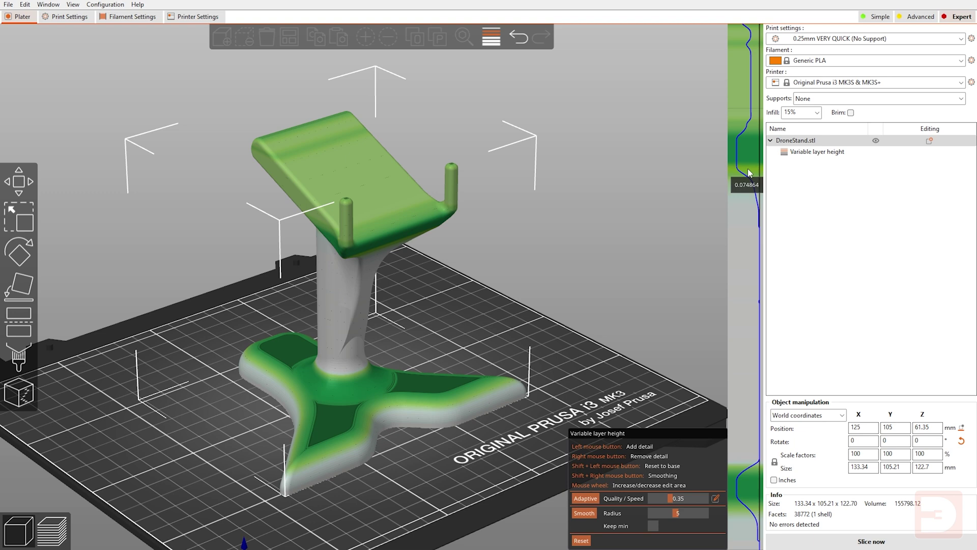
{"action": "left_click_drag", "start_coordinate": [748, 169], "coordinate": [745, 34]}
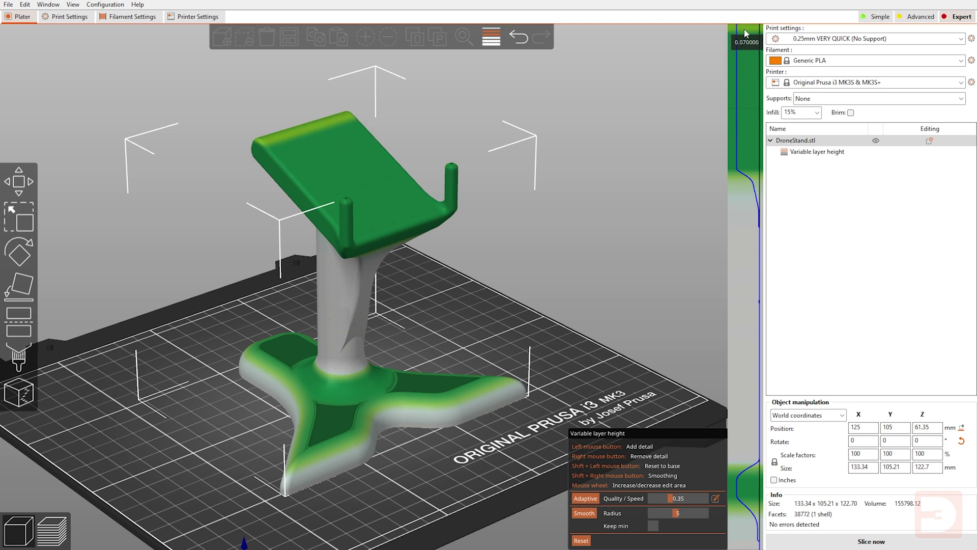
{"action": "right_click", "coordinate": [747, 167], "text": "shift"}
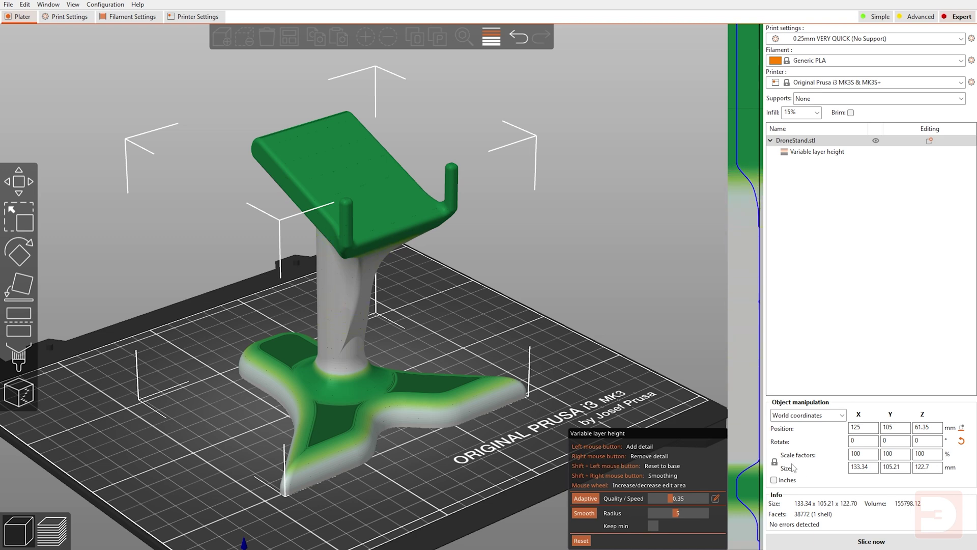
Re-slice the stand with variable layer heights and zoom into the front view.
{"action": "left_click", "coordinate": [866, 540]}
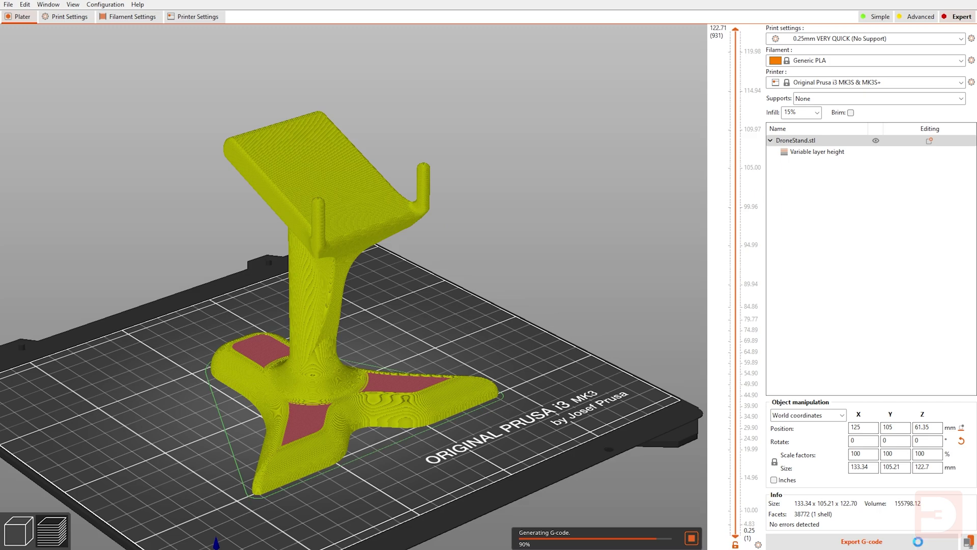
{"action": "key", "text": "1"}
{"action": "scroll", "coordinate": [259, 317], "scroll_direction": "up", "scroll_amount": 5}
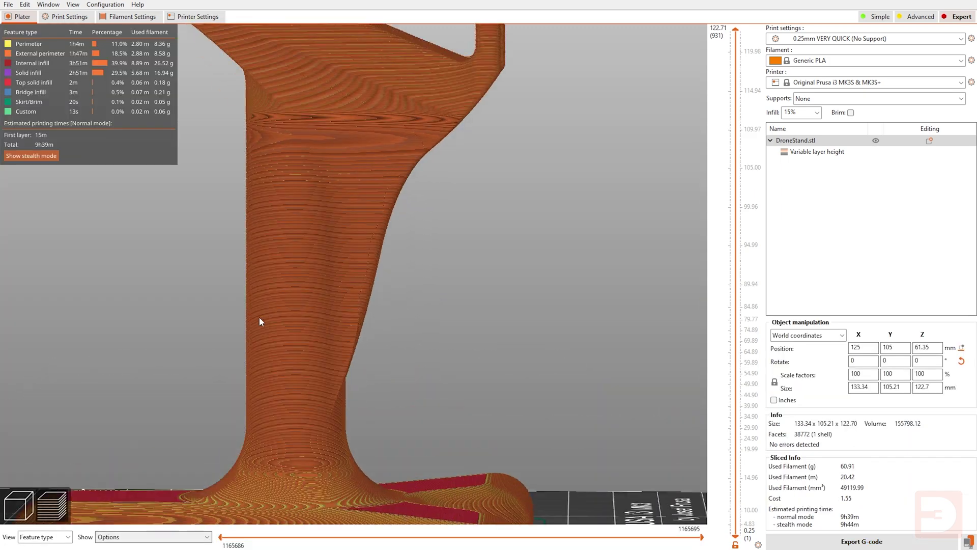
{"action": "scroll", "coordinate": [259, 317], "scroll_direction": "up", "scroll_amount": 8}
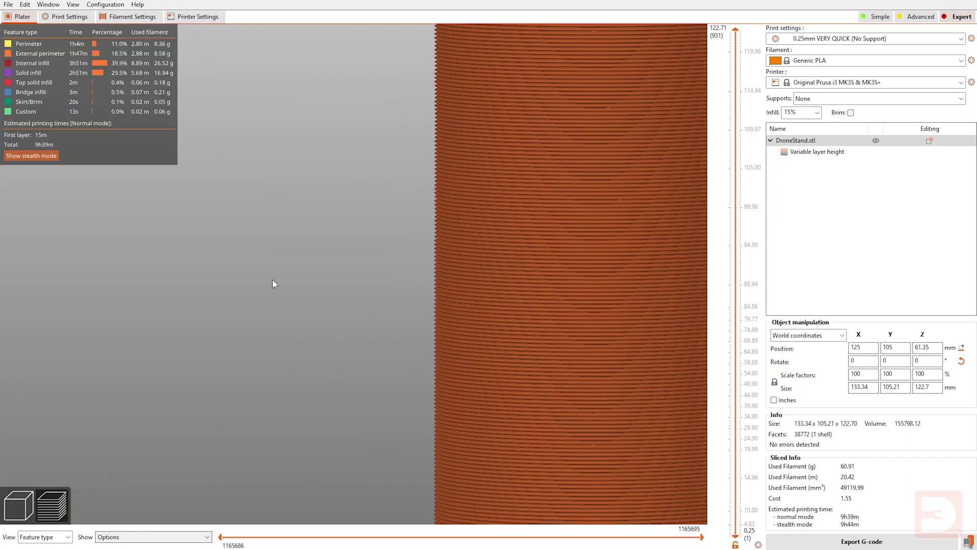
{"action": "scroll", "coordinate": [405, 215], "scroll_direction": "up", "scroll_amount": 3}
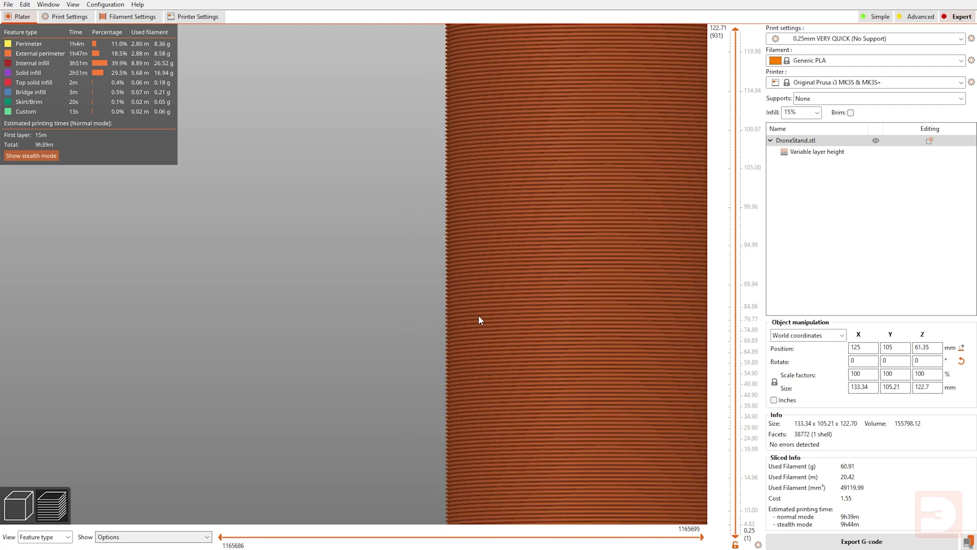
{"action": "scroll", "coordinate": [479, 316], "scroll_direction": "down", "scroll_amount": 10}
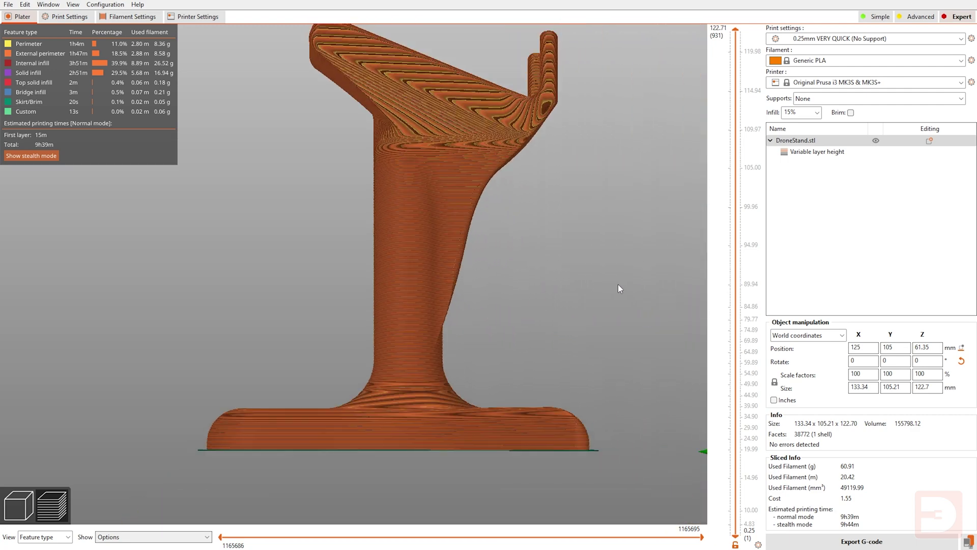
Orbit and zoom the G-code preview to examine the base's outer edge.
{"action": "left_click_drag", "start_coordinate": [618, 284], "coordinate": [599, 330]}
{"action": "scroll", "coordinate": [420, 243], "scroll_direction": "up", "scroll_amount": 5}
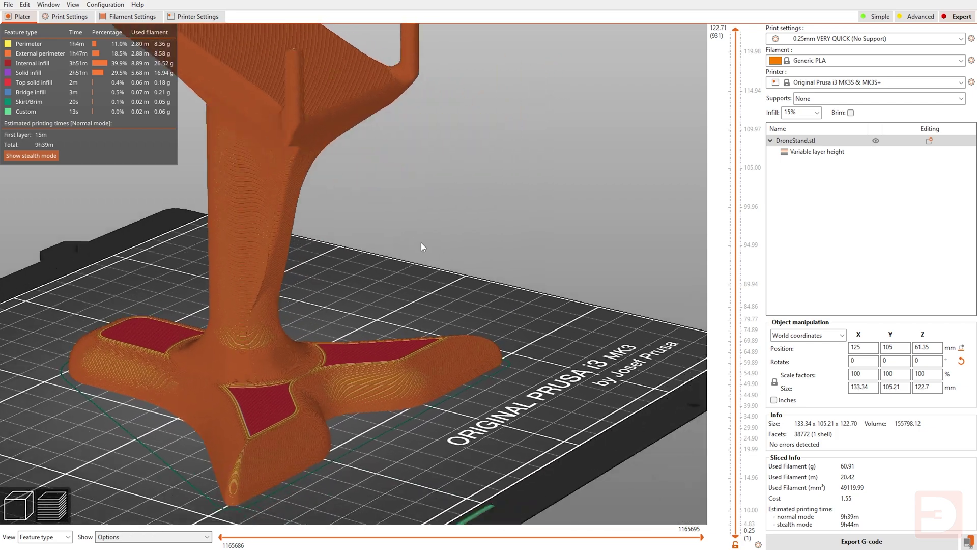
{"action": "scroll", "coordinate": [444, 388], "scroll_direction": "up", "scroll_amount": 10}
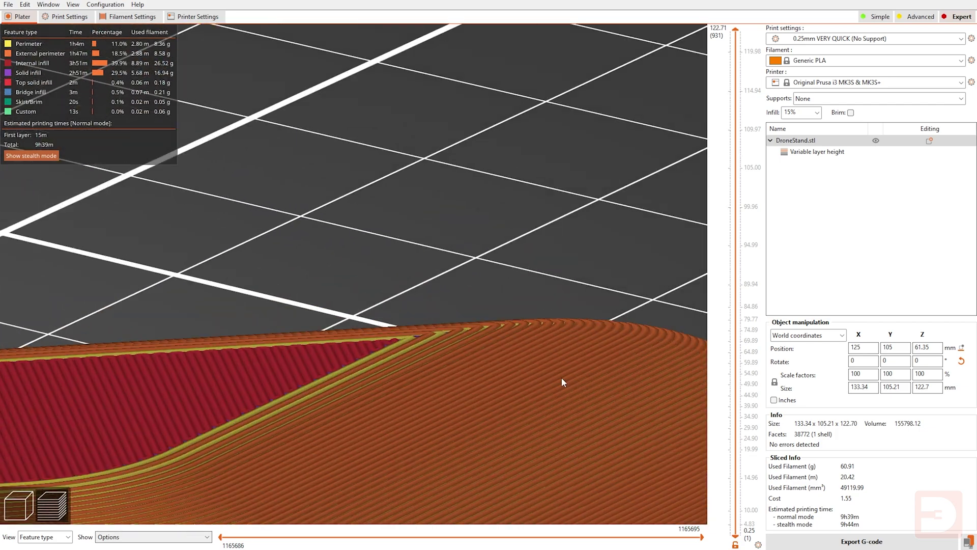
{"action": "left_click_drag", "start_coordinate": [561, 377], "coordinate": [300, 327]}
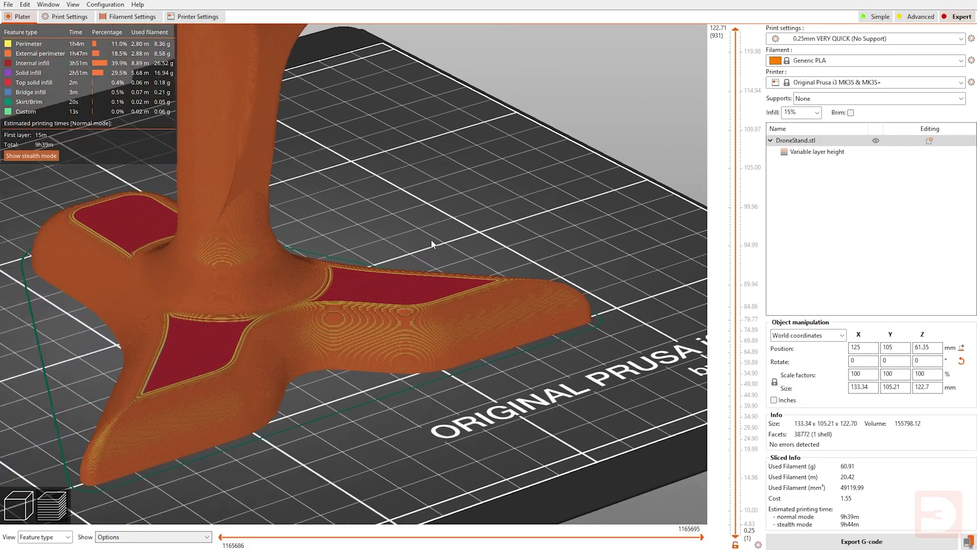
{"action": "left_click_drag", "start_coordinate": [432, 239], "coordinate": [532, 215]}
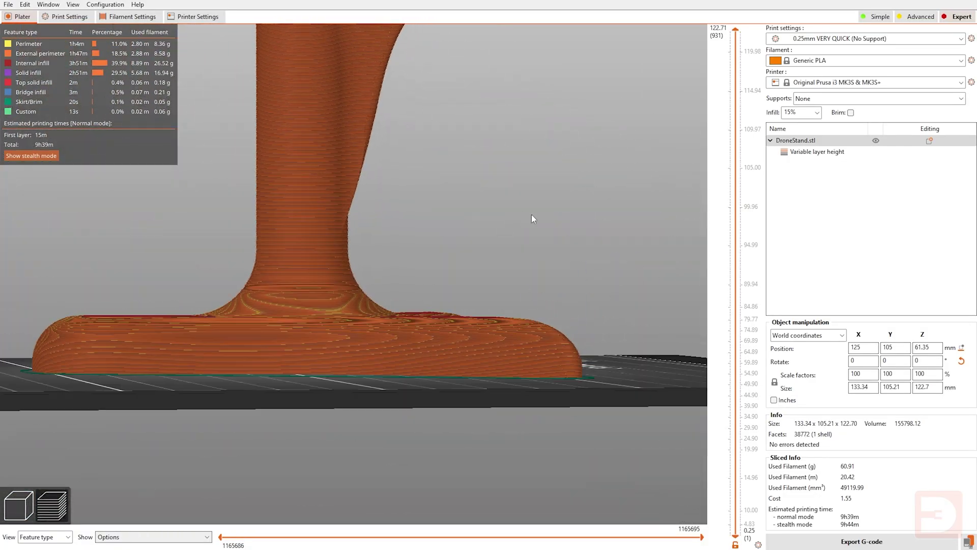
{"action": "scroll", "coordinate": [213, 270], "scroll_direction": "up", "scroll_amount": 5}
{"action": "right_click_drag", "start_coordinate": [98, 275], "coordinate": [655, 264]}
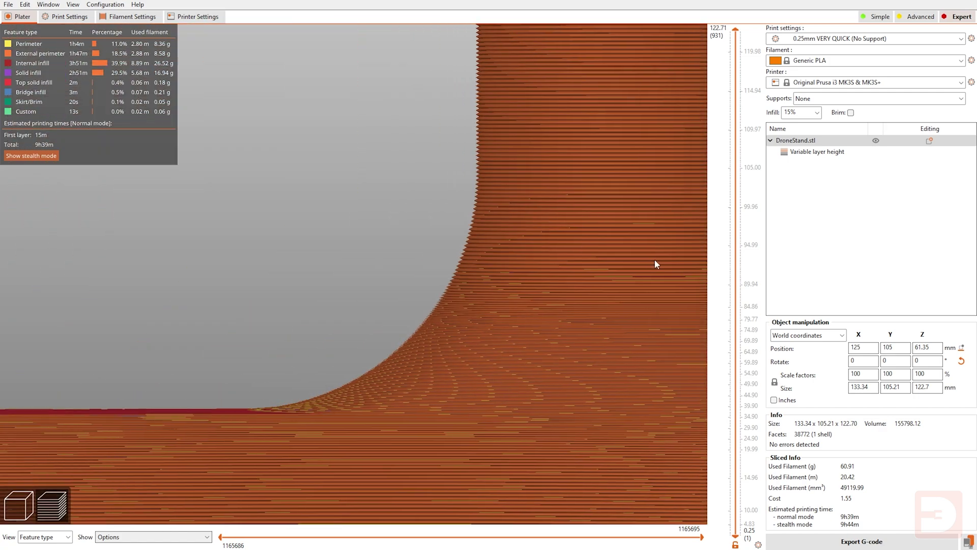
{"action": "scroll", "coordinate": [560, 331], "scroll_direction": "up", "scroll_amount": 3}
{"action": "left_click_drag", "start_coordinate": [540, 349], "coordinate": [331, 378]}
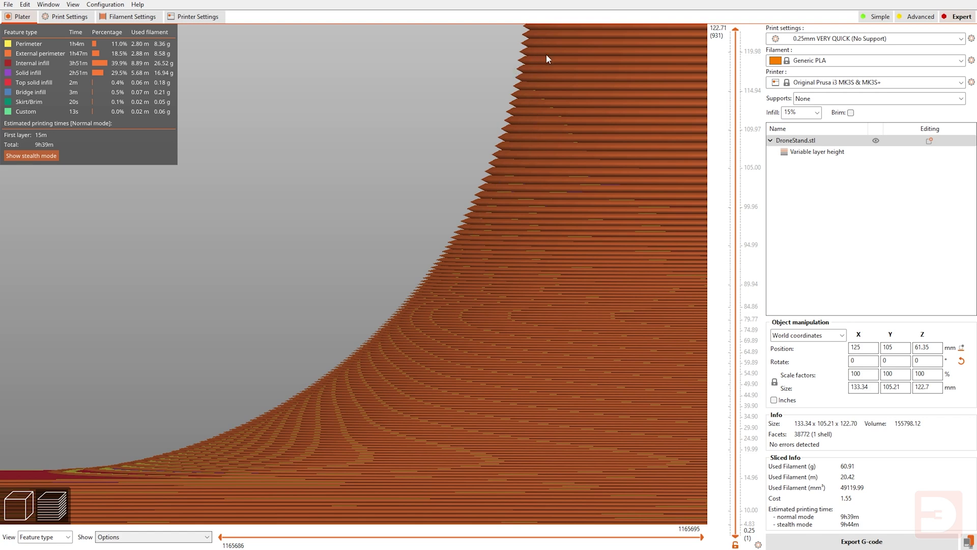
{"action": "left_click_drag", "start_coordinate": [545, 54], "coordinate": [390, 243]}
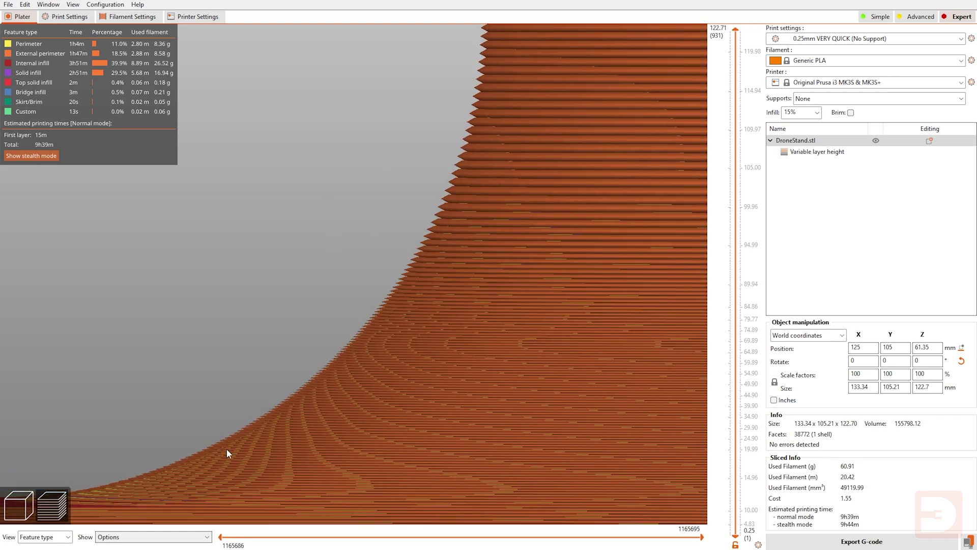
{"action": "left_click_drag", "start_coordinate": [226, 450], "coordinate": [344, 431]}
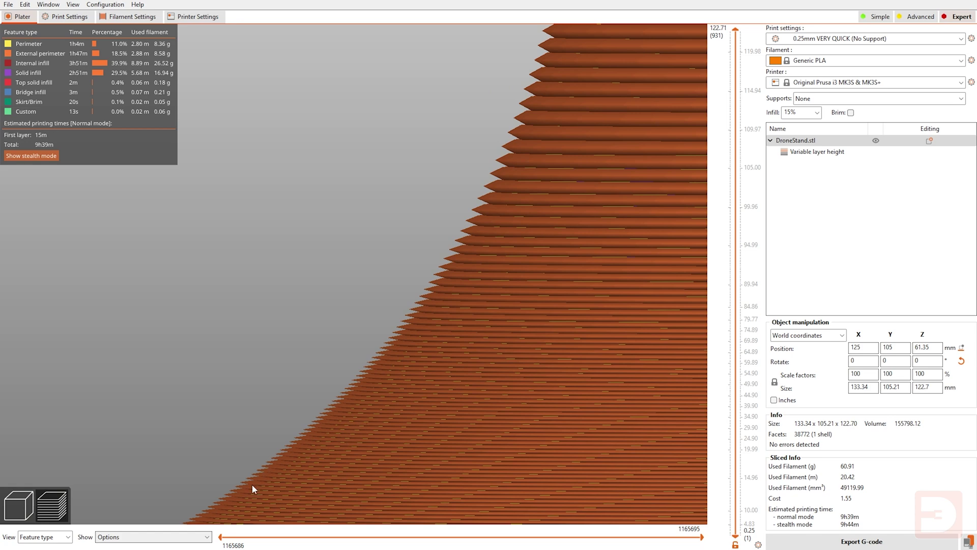